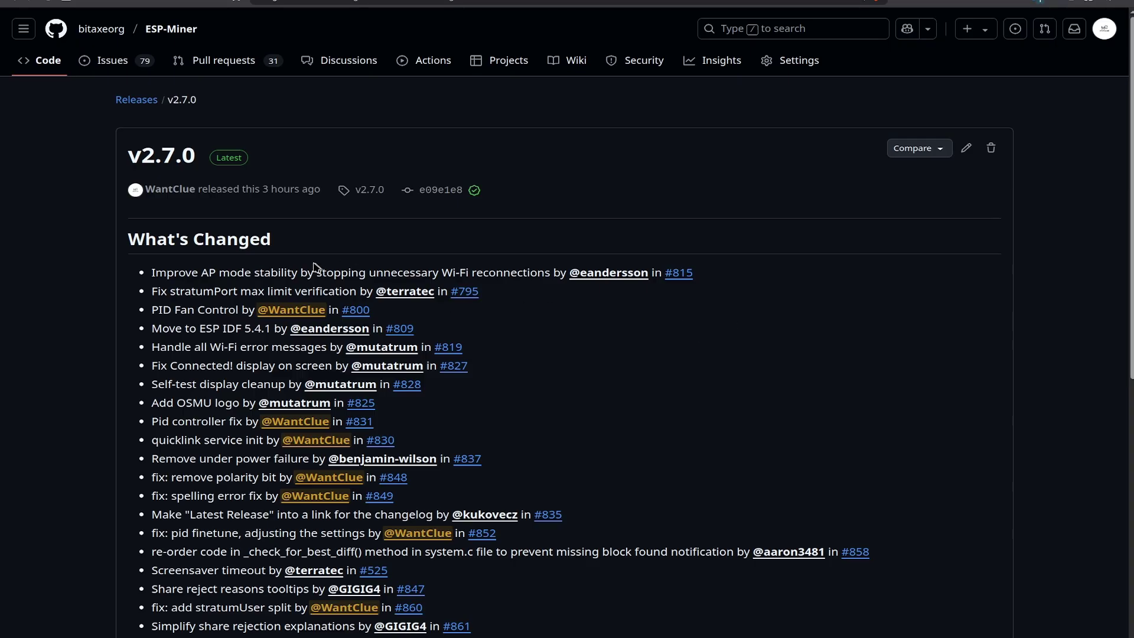
drag(201, 273, 220, 273)
click(356, 269)
scroll(203, 273, down, 1)
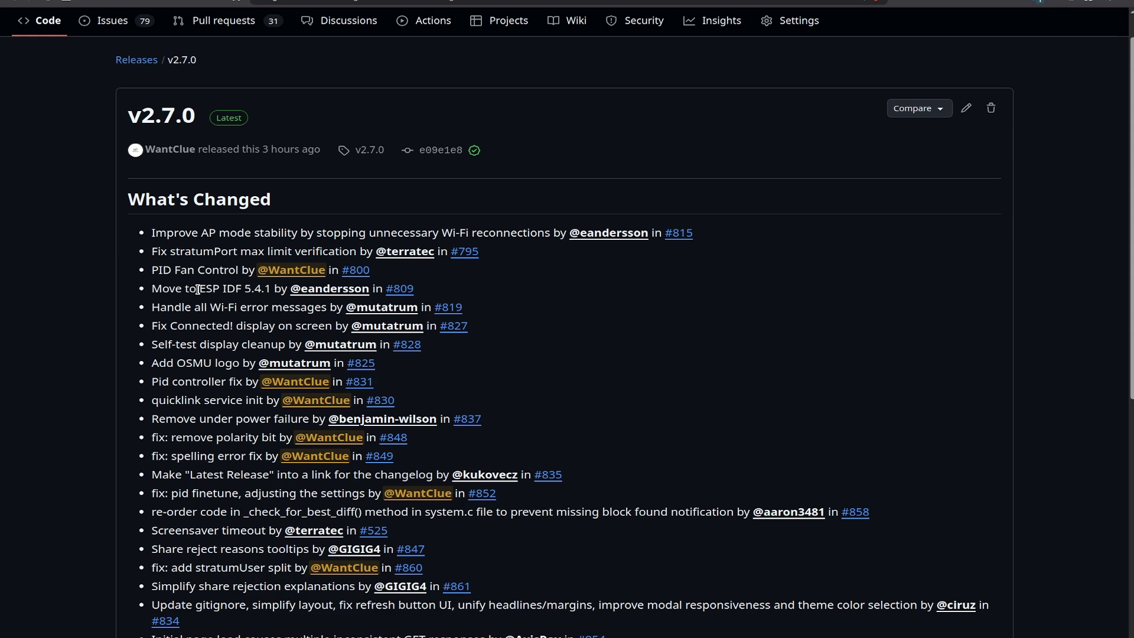
scroll(198, 288, down, 2)
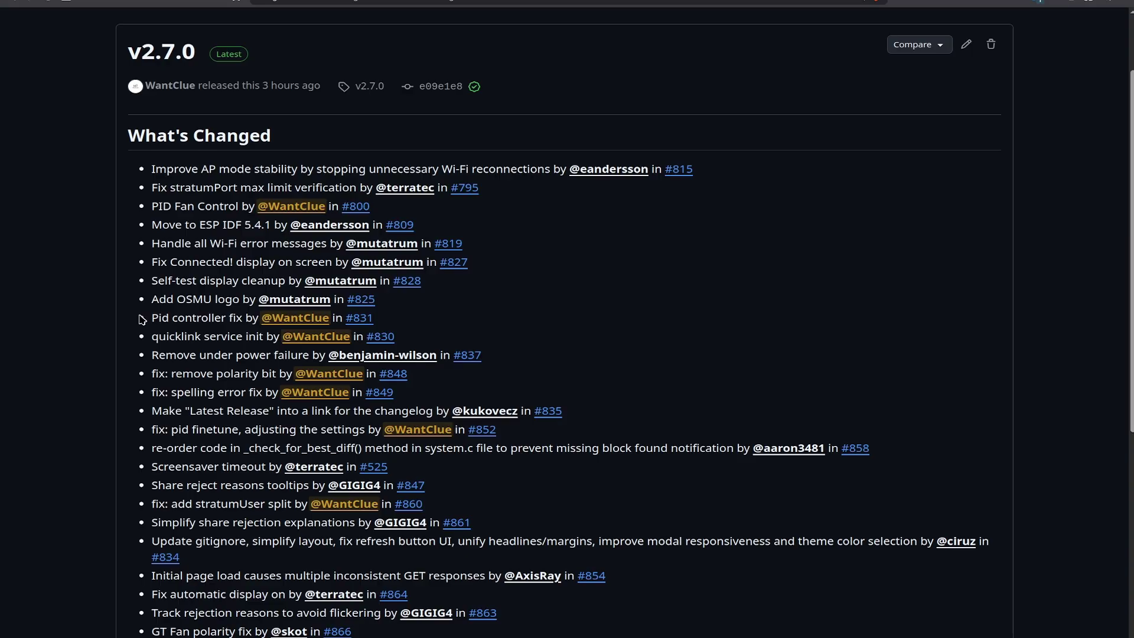
scroll(121, 334, down, 1)
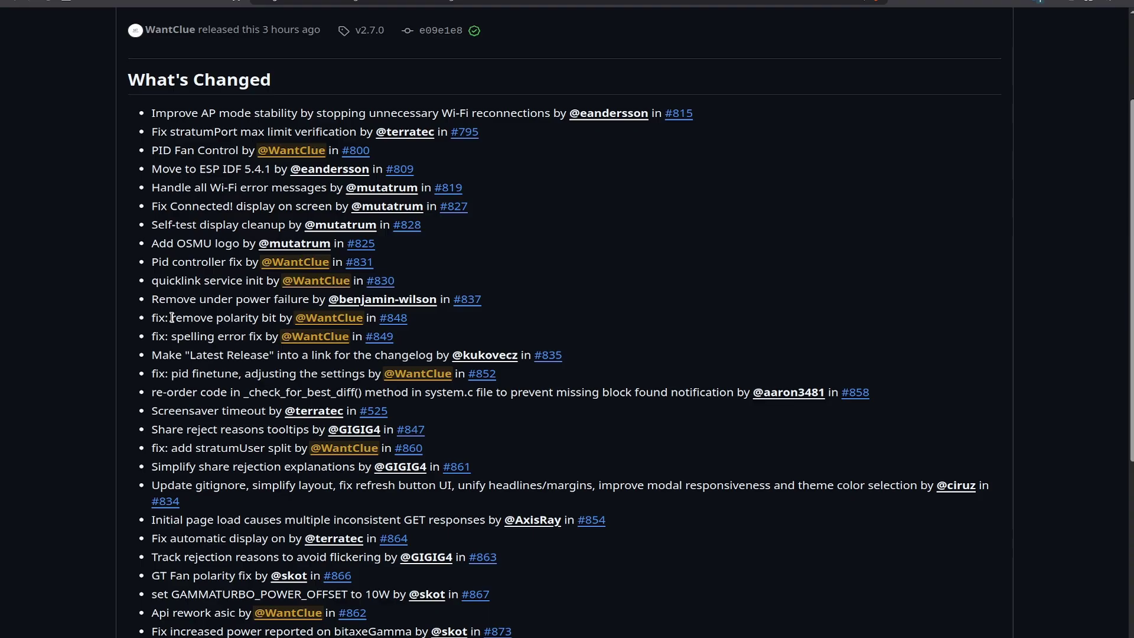
- Scroll the ESP-Miner v2.7.0 release page down to the What's Changed list
scroll(162, 322, down, 1)
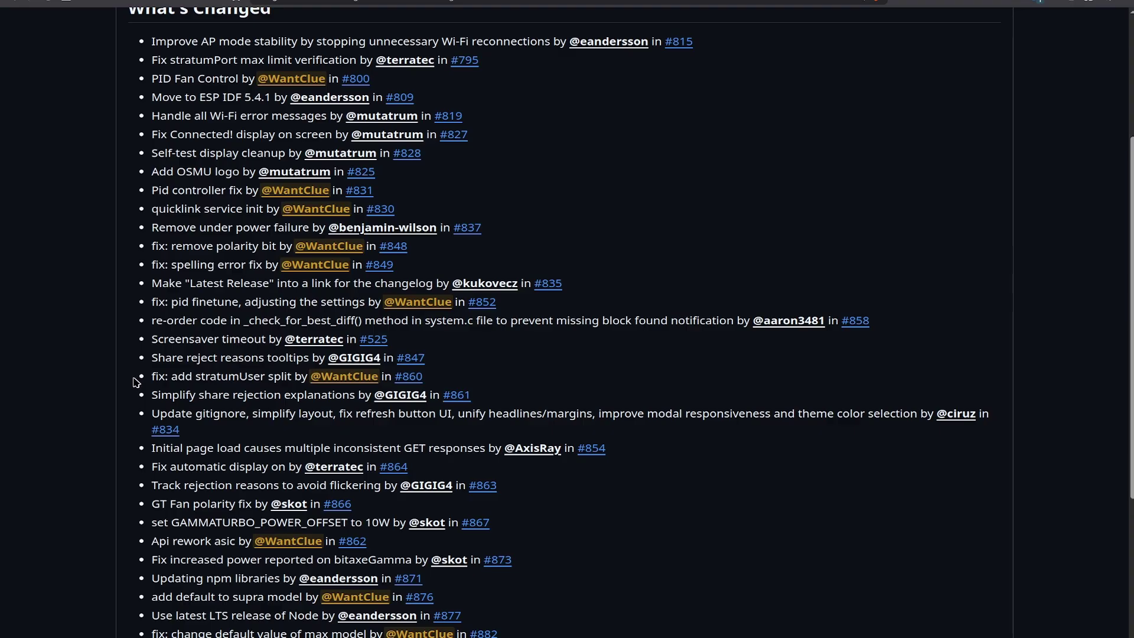
scroll(137, 382, down, 1)
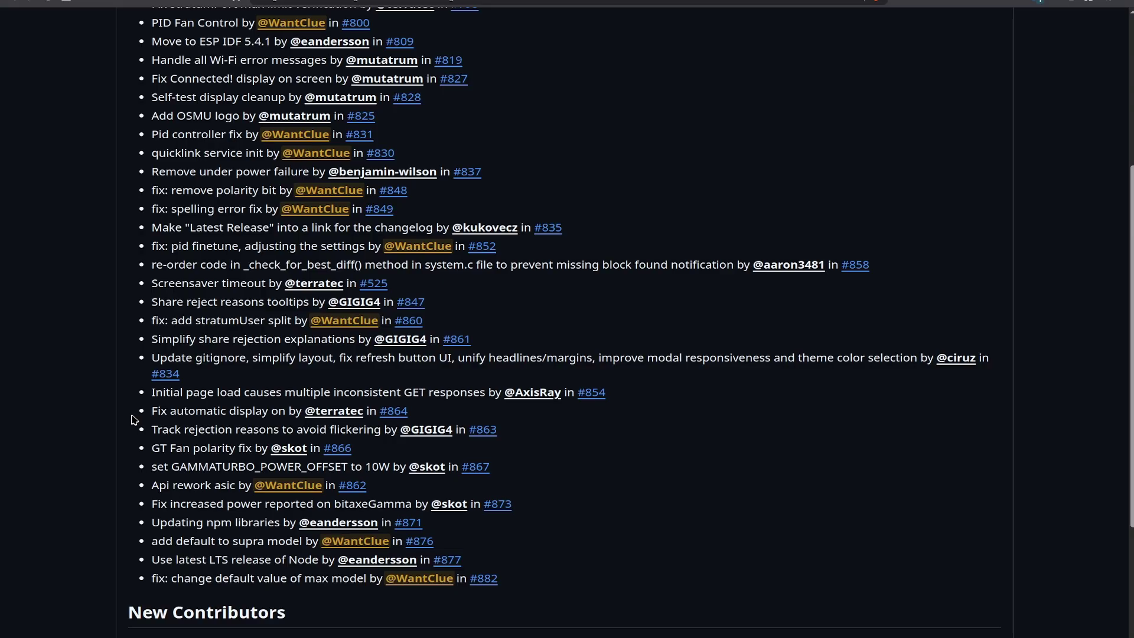
scroll(133, 420, down, 1)
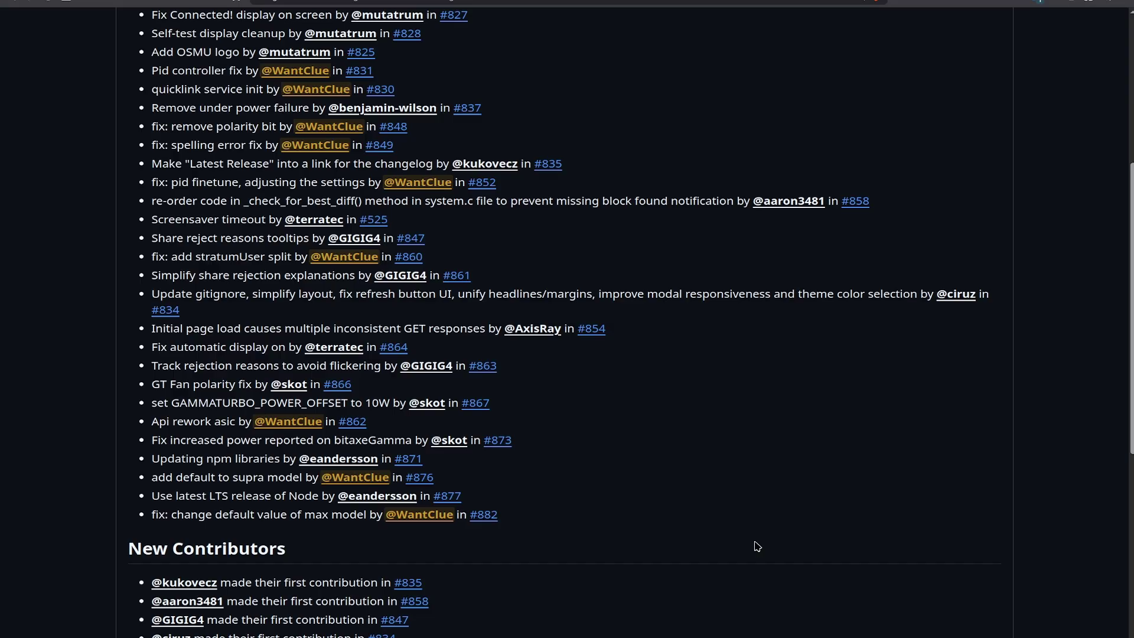
- Download esp-miner.bin from the release assets into Downloads, overwriting the old copy
scroll(753, 543, down, 7)
scroll(643, 358, down, 2)
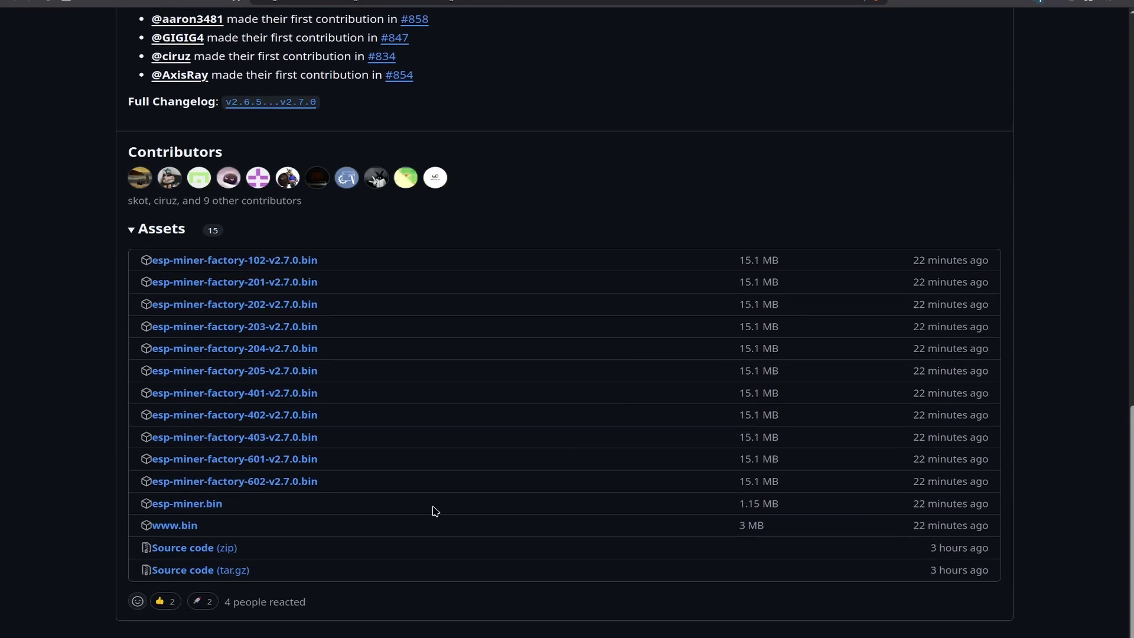
click(193, 506)
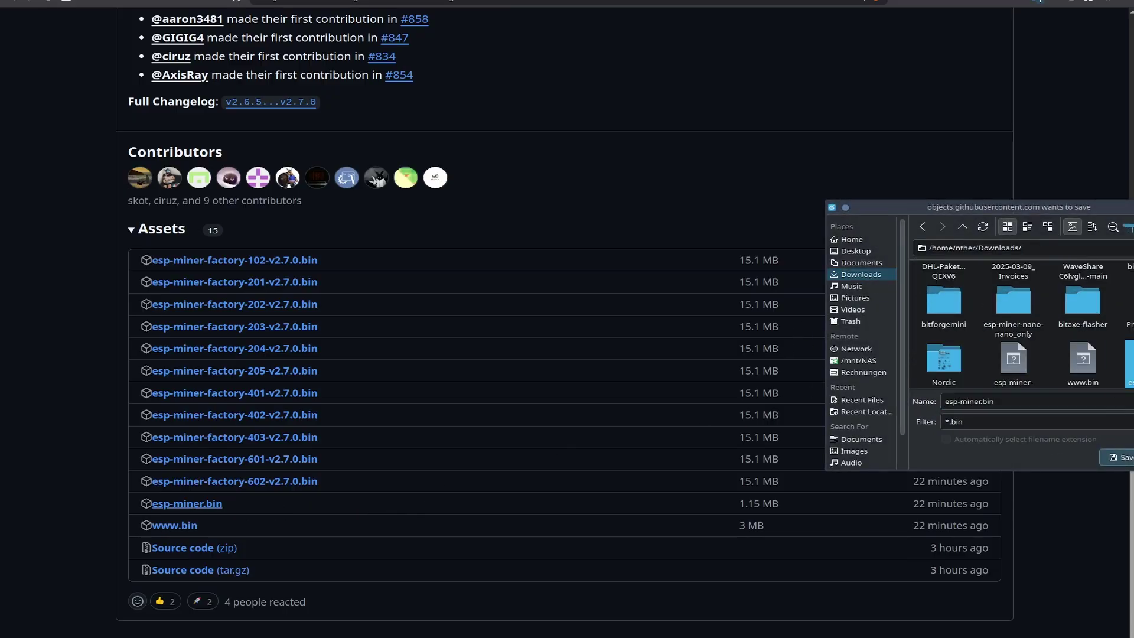
click(1118, 457)
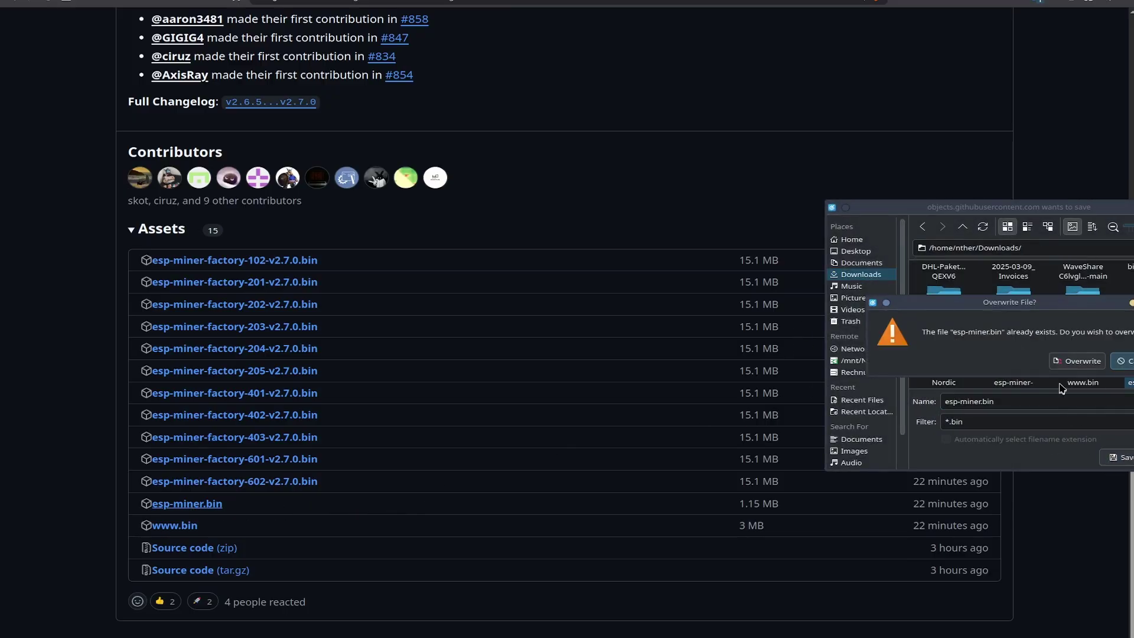
click(1082, 361)
click(183, 525)
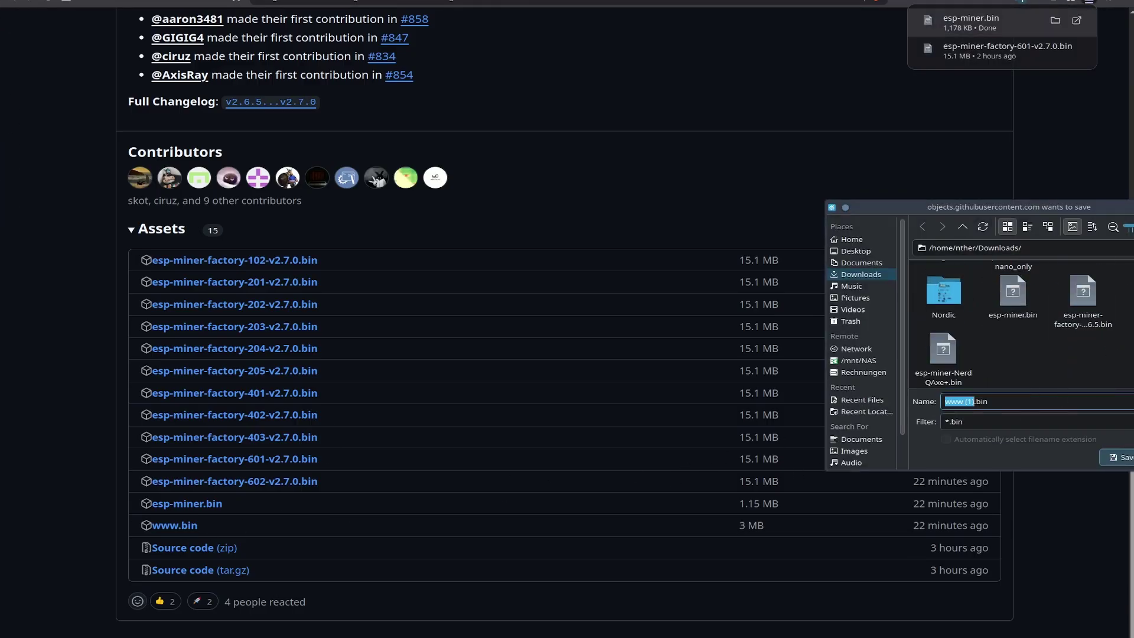
text(www)
click(1118, 458)
click(1072, 362)
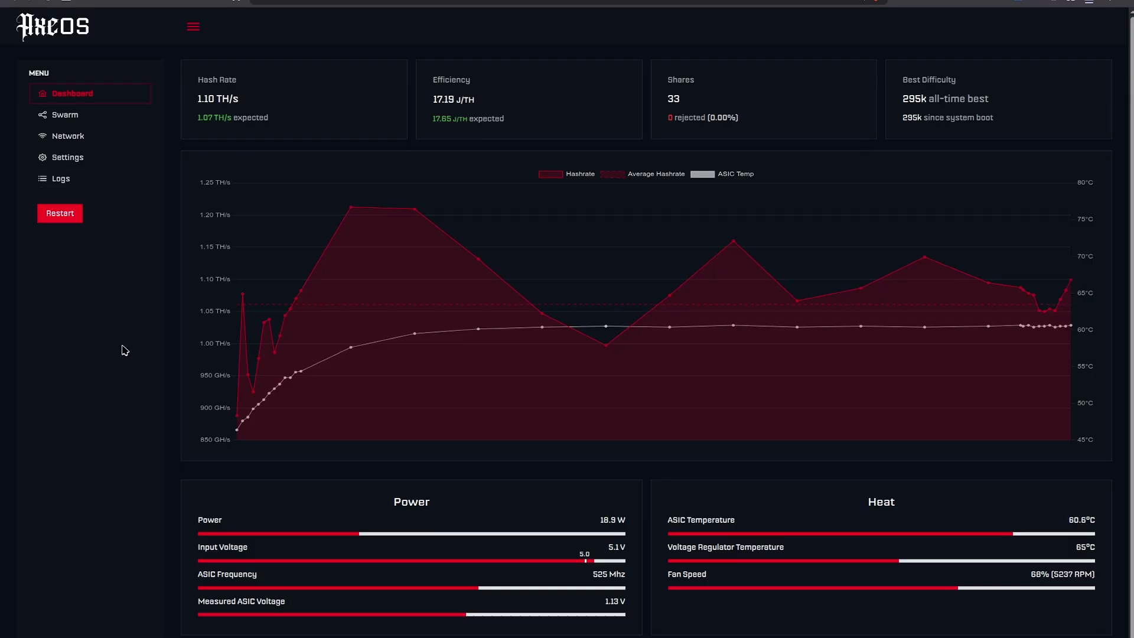
click(118, 157)
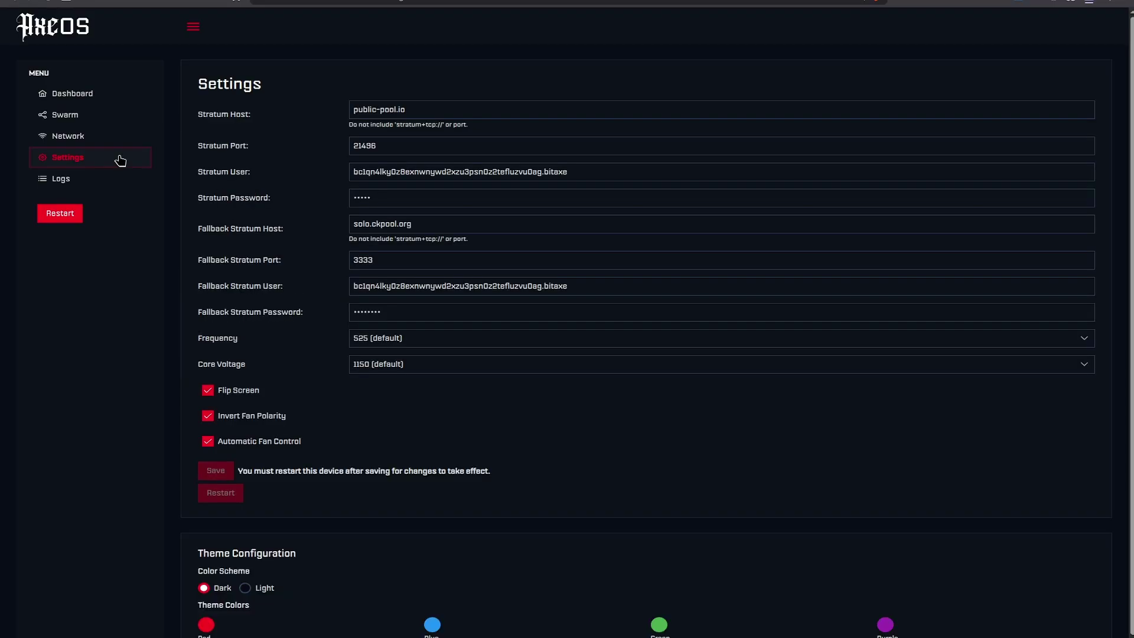
scroll(561, 443, down, 1)
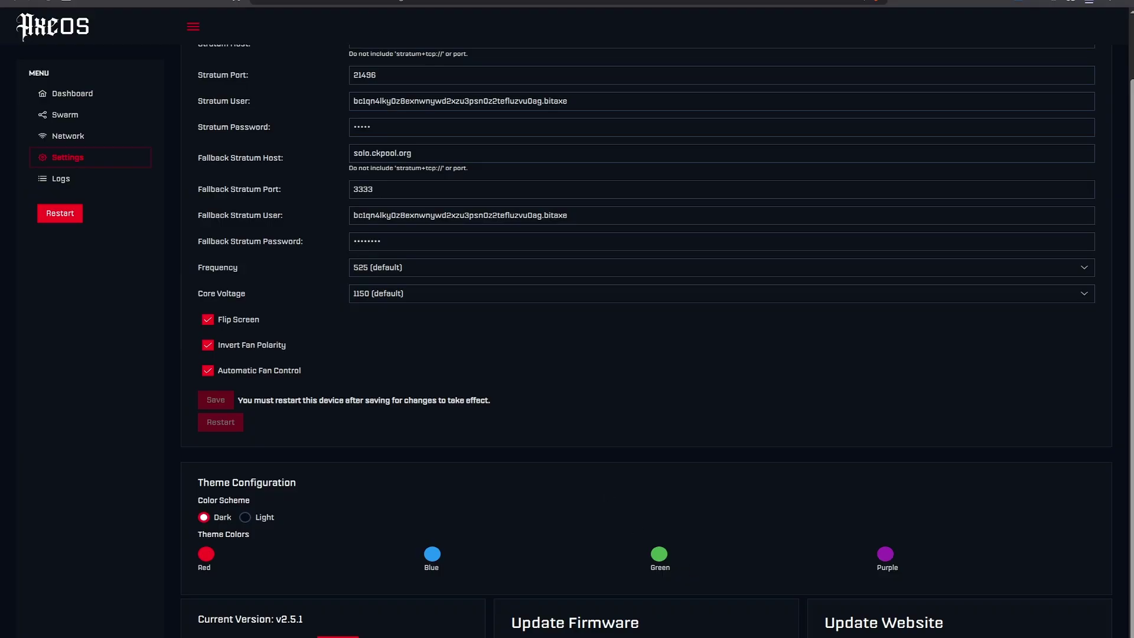
click(855, 637)
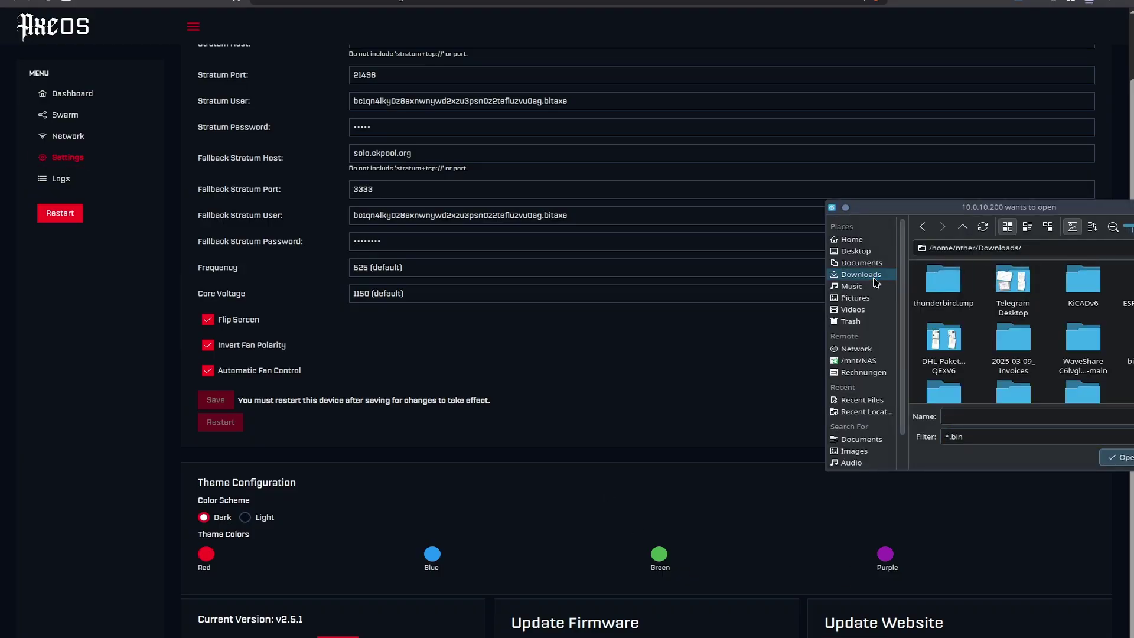
scroll(1054, 336, down, 5)
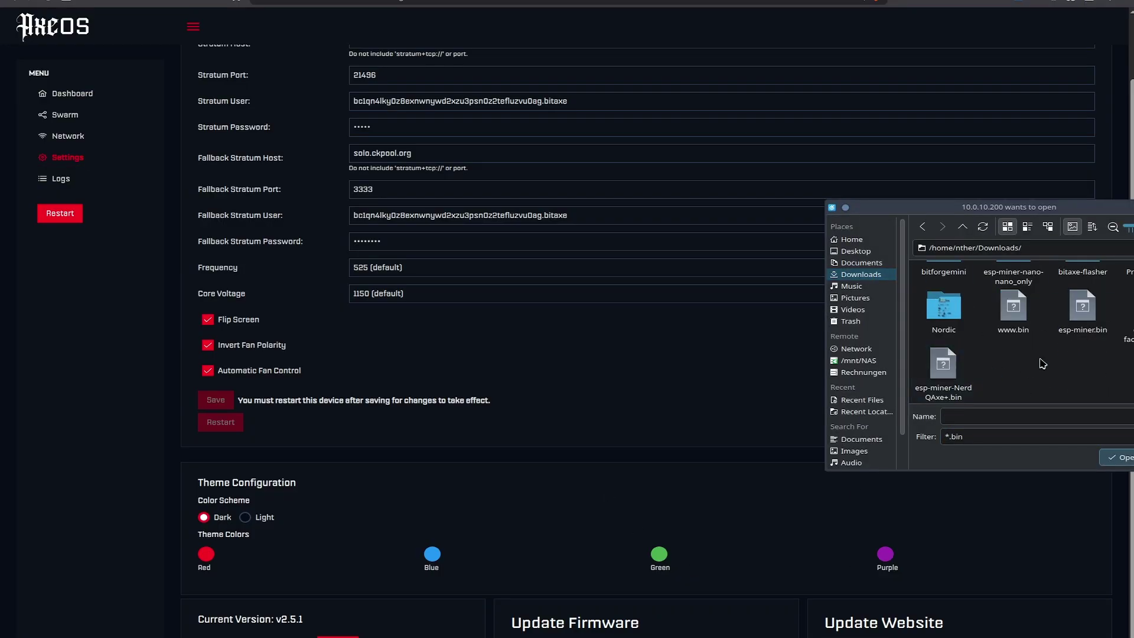
click(1014, 307)
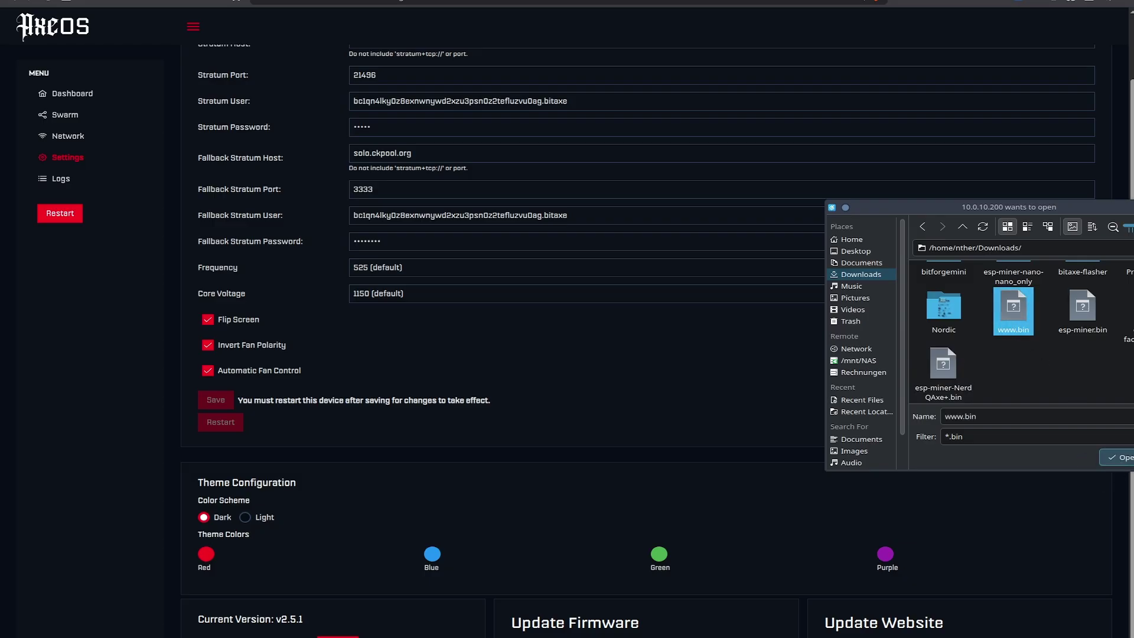
click(1119, 457)
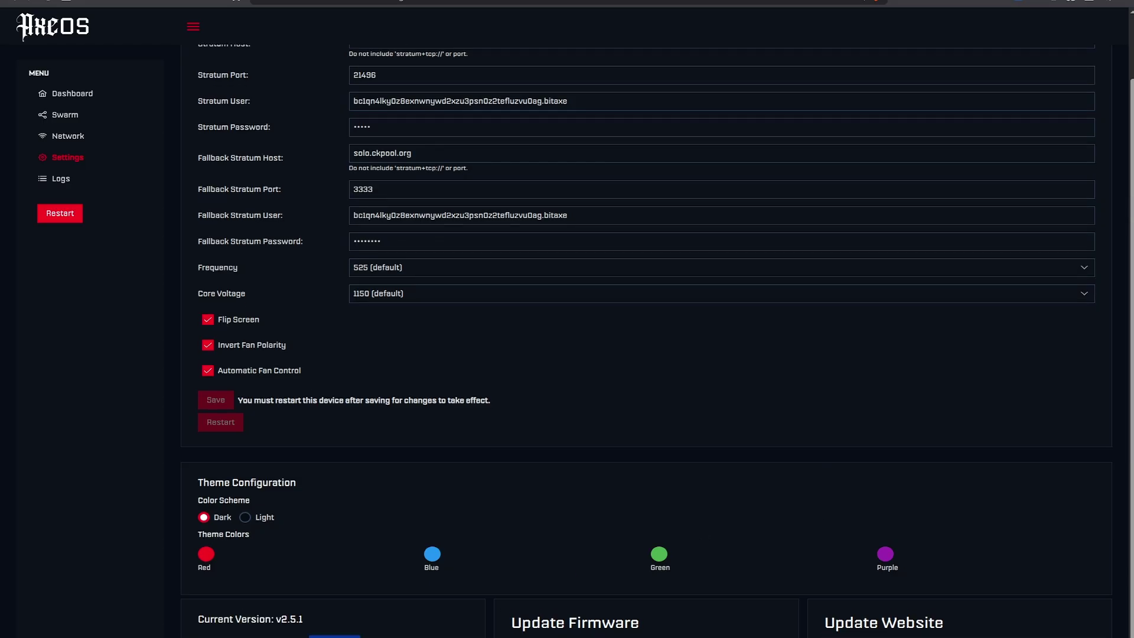
drag(304, 620, 271, 618)
click(416, 631)
click(854, 637)
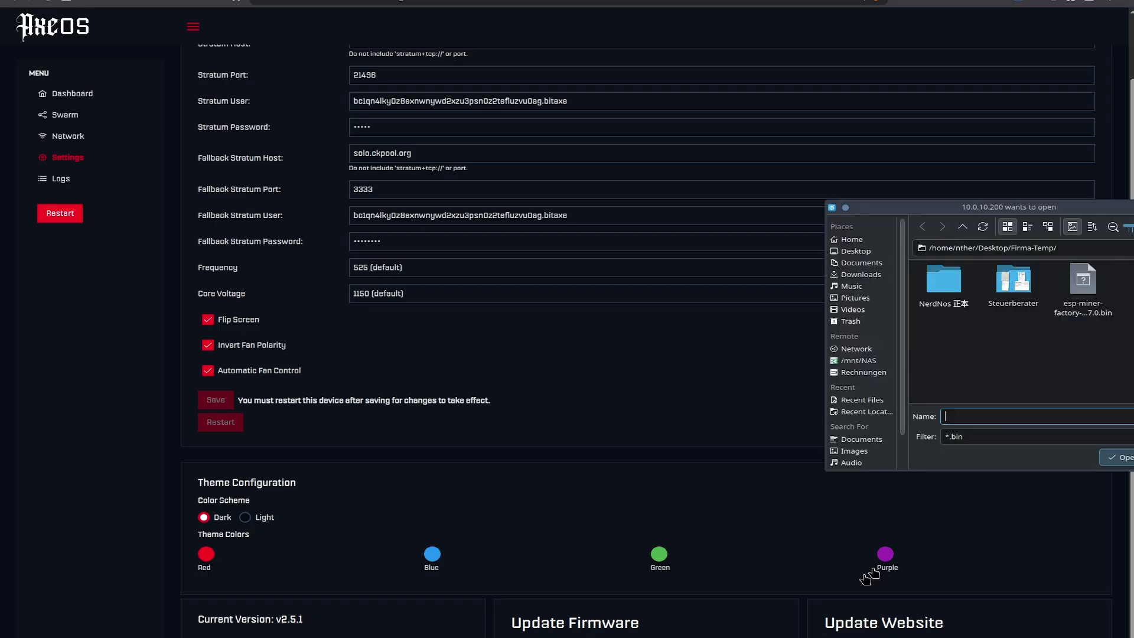
click(861, 274)
click(1014, 307)
click(1119, 457)
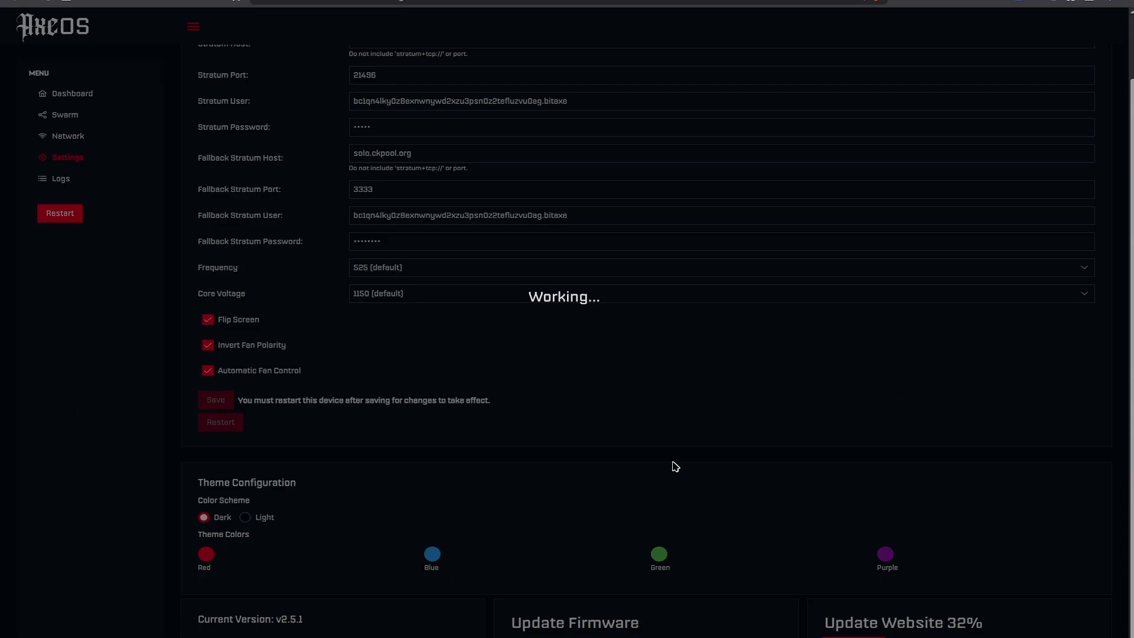
scroll(687, 461, down, 1)
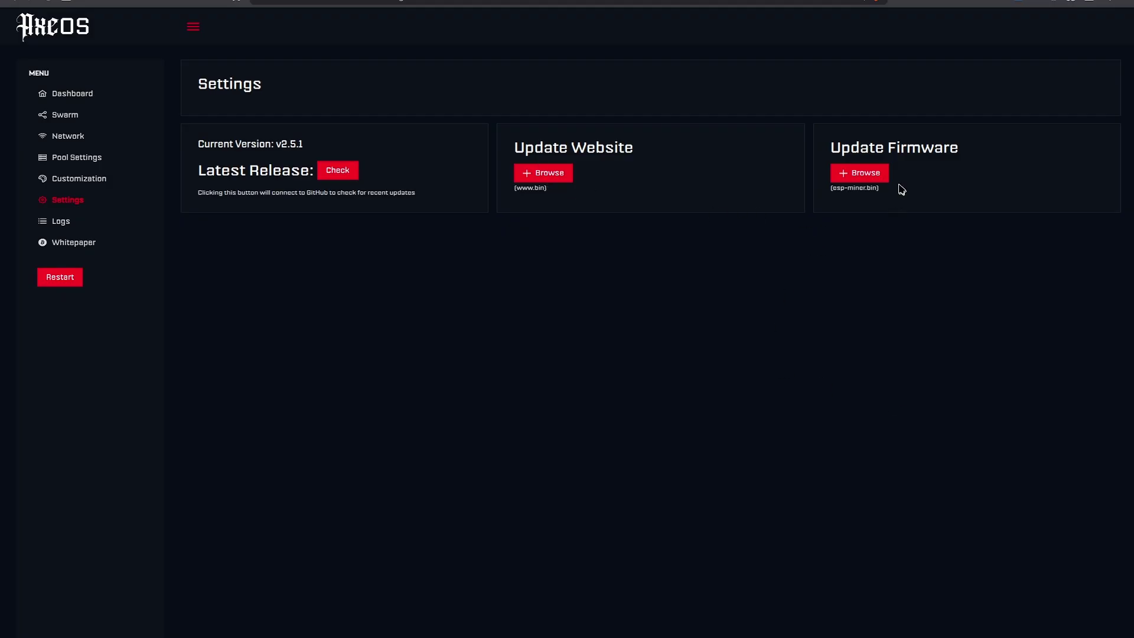
- Select esp-miner.bin from Downloads under Update Firmware and upload it to the Bitaxe
click(868, 178)
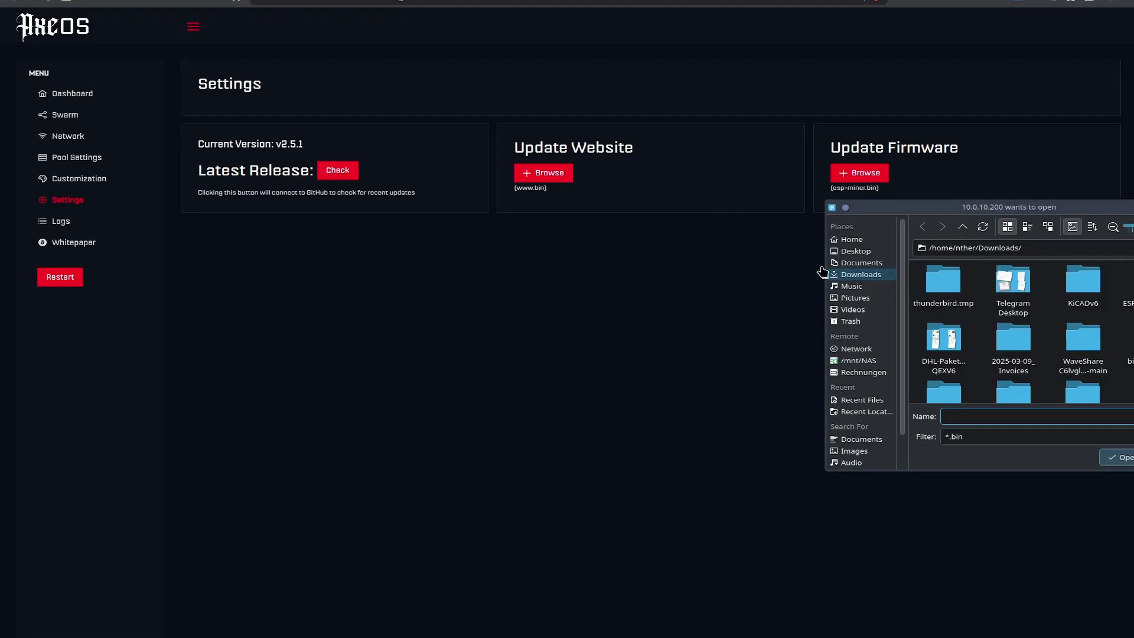
scroll(1025, 295, down, 5)
click(1083, 310)
click(1118, 456)
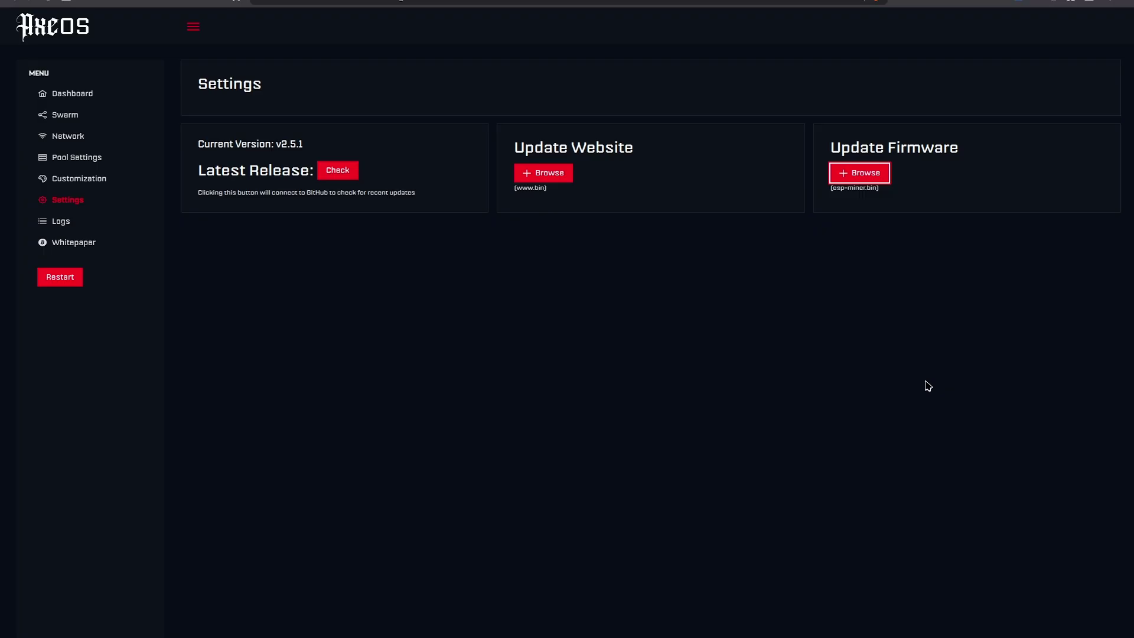
- Verify Current Version reads v2.7.0 and keep frequency 525 and core voltage 1150 defaults
click(928, 385)
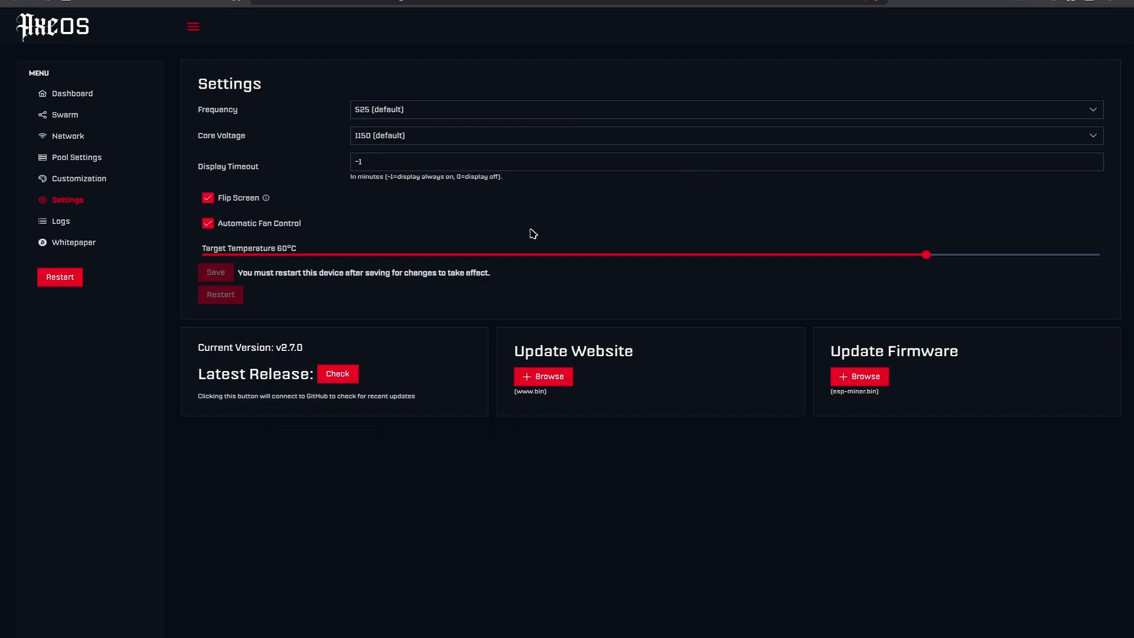
click(490, 112)
click(490, 113)
click(451, 142)
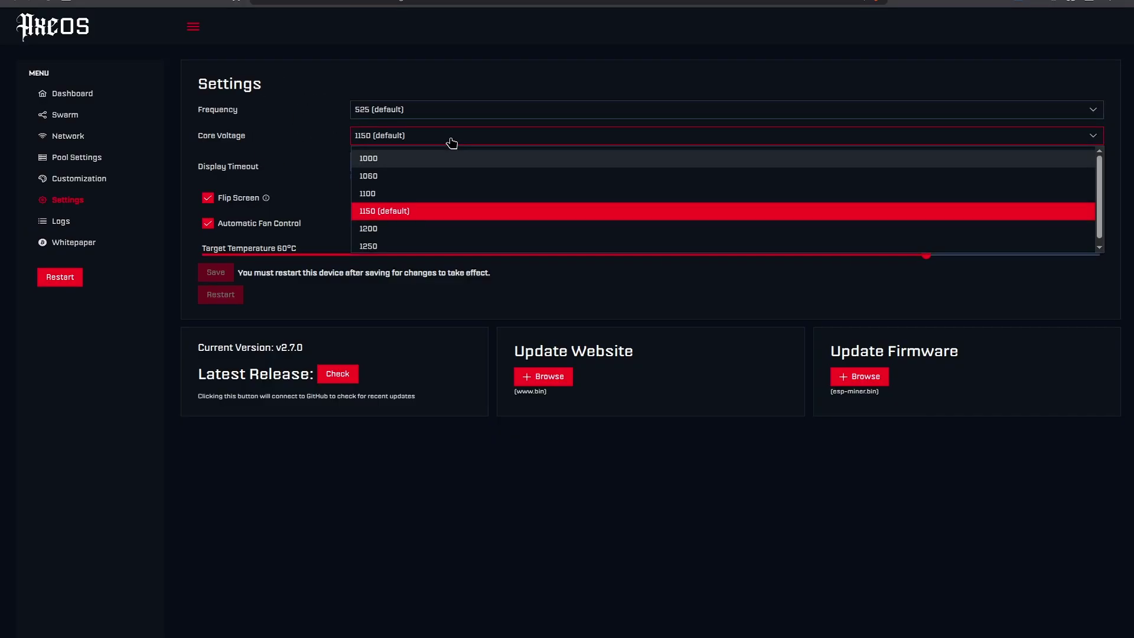
click(388, 91)
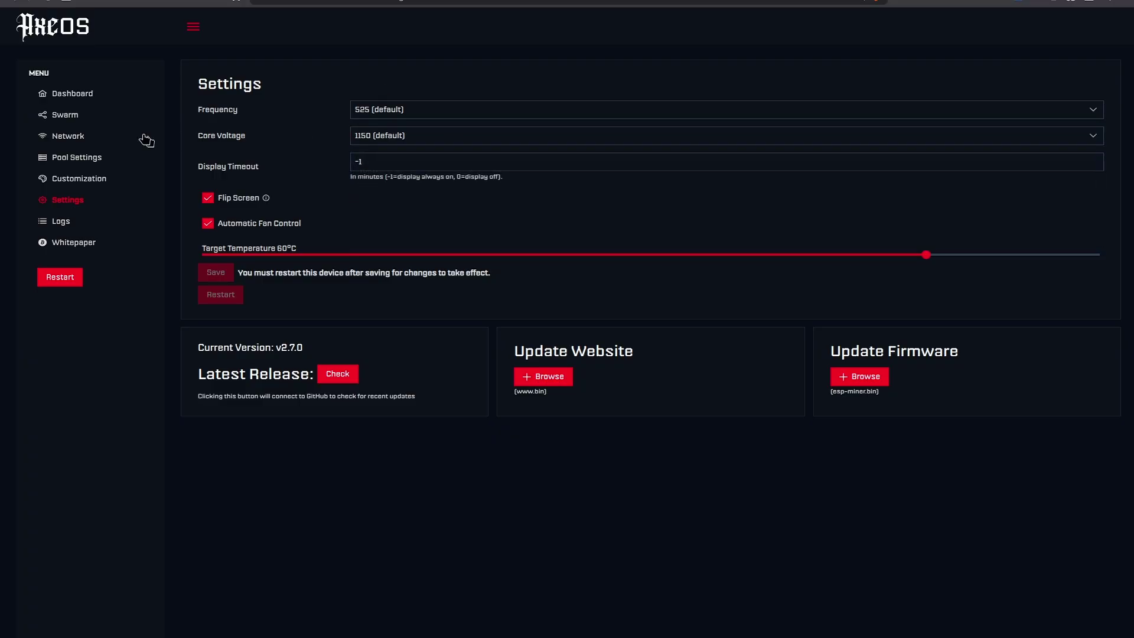
- After checking the dashboard and pool page, set the theme colour to Orange and return to Settings
click(103, 96)
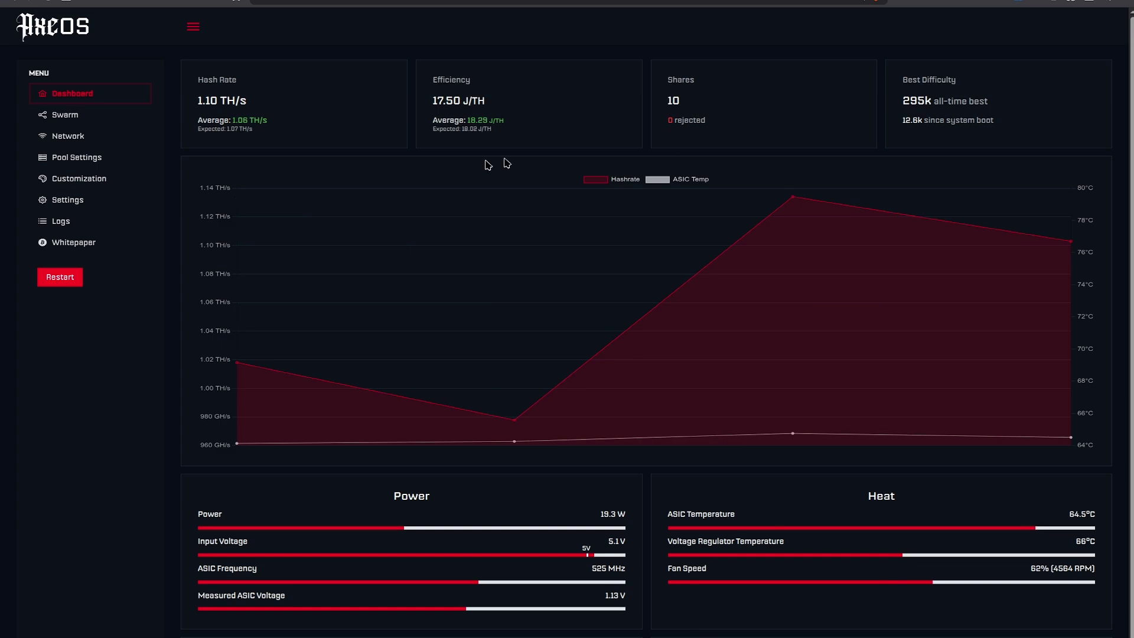
click(123, 164)
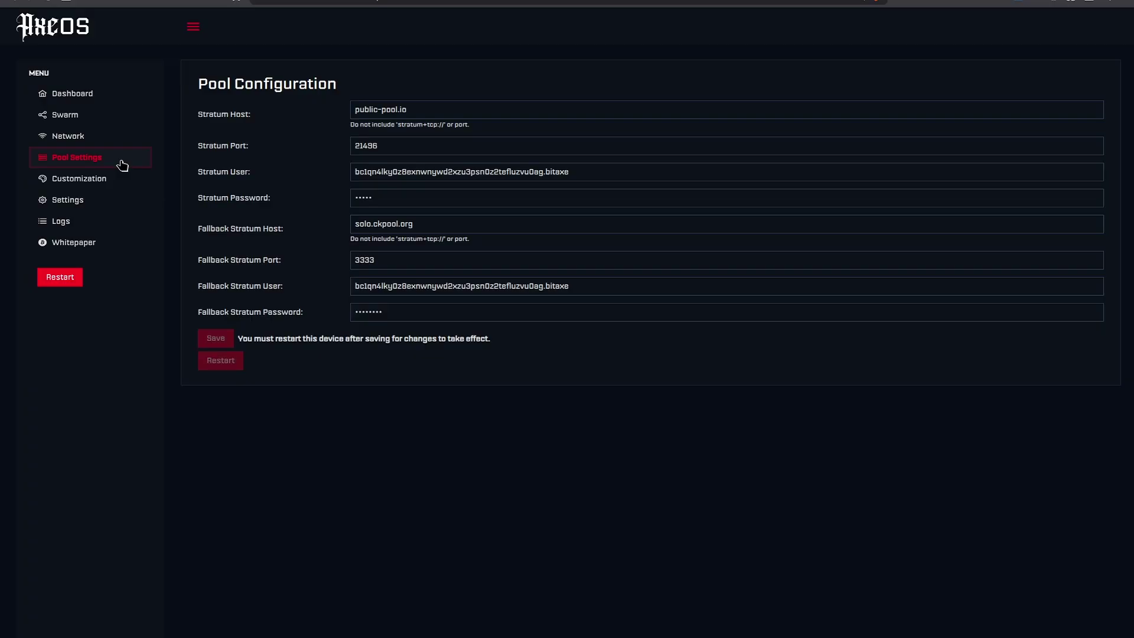
click(69, 180)
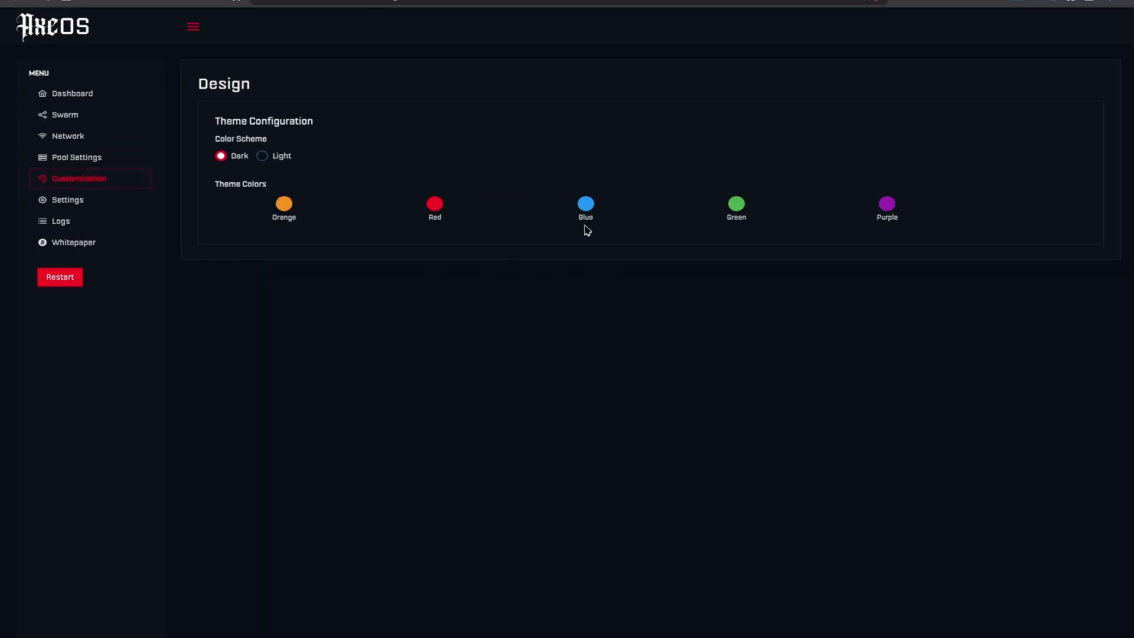
click(588, 205)
click(440, 207)
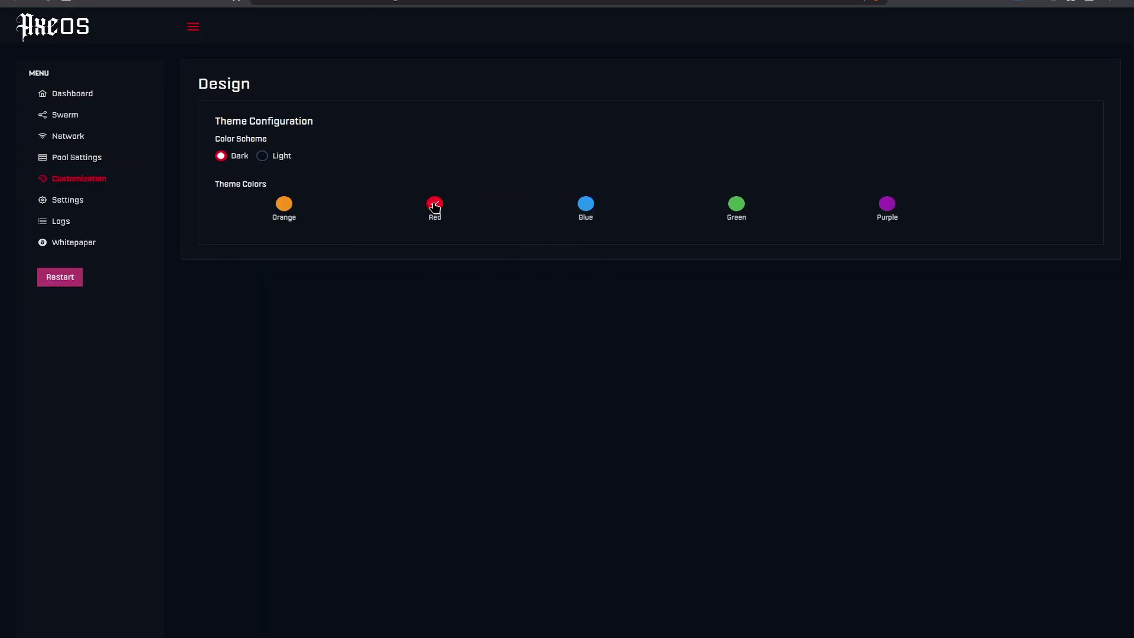
click(285, 205)
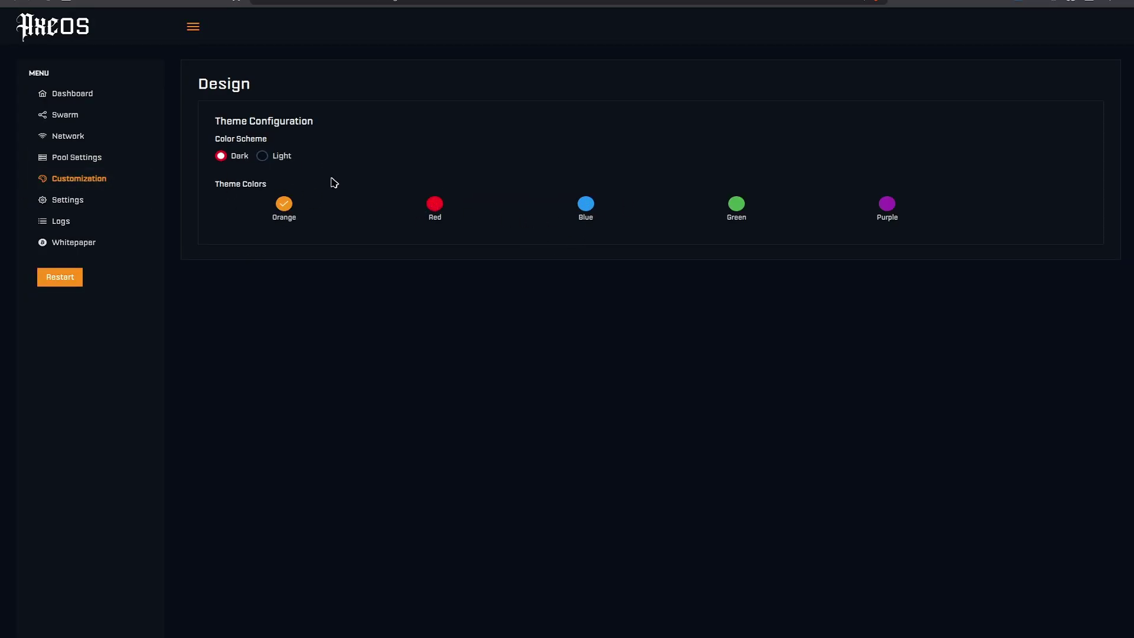
click(73, 200)
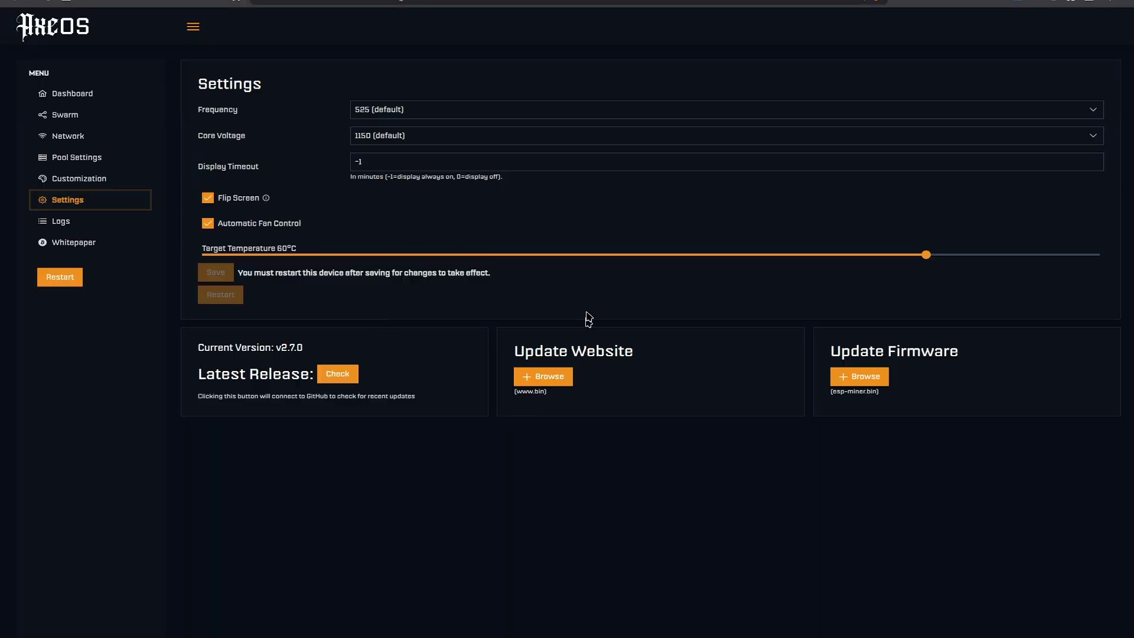
- Review the v2.7.0 release notes on GitHub, then return to the AxeOS Settings tab
click(353, 378)
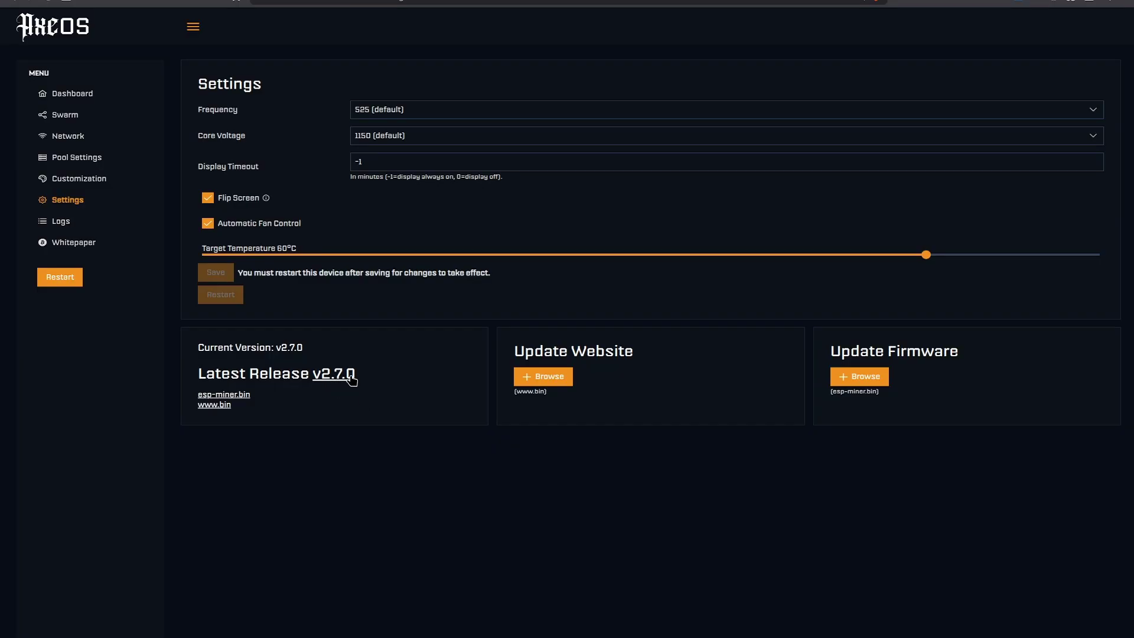
click(351, 379)
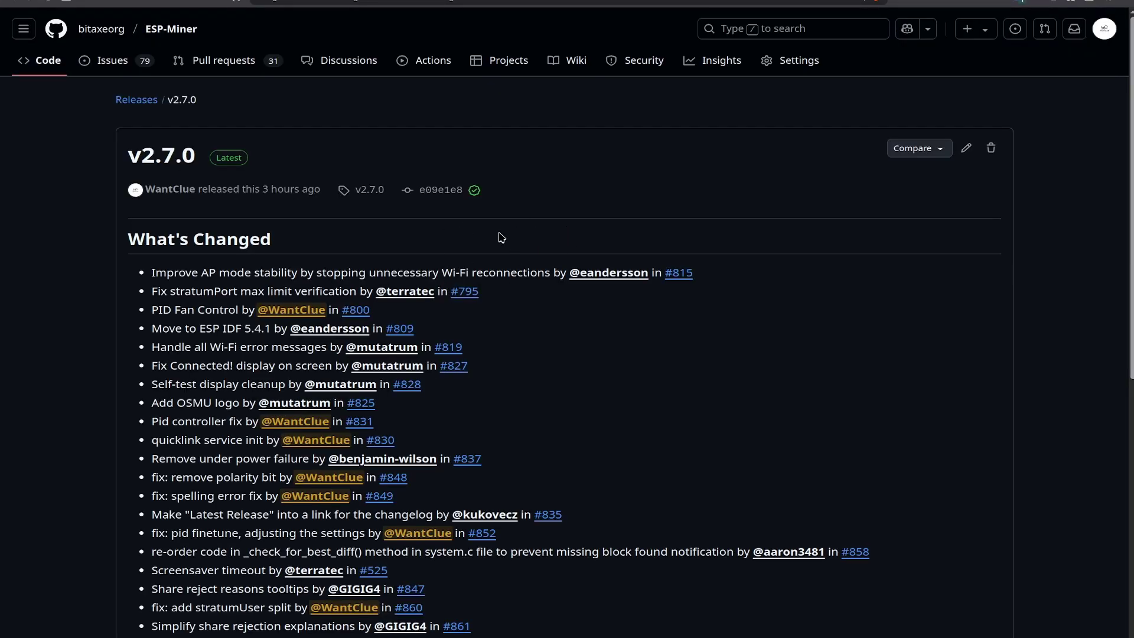
scroll(501, 237, down, 6)
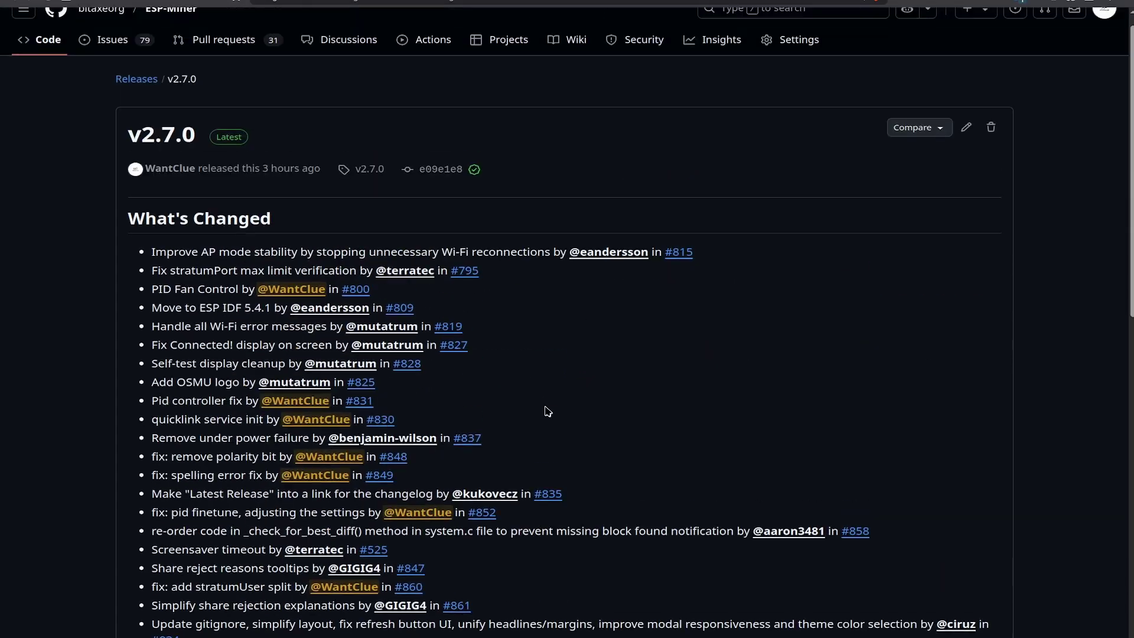
scroll(548, 412, up, 6)
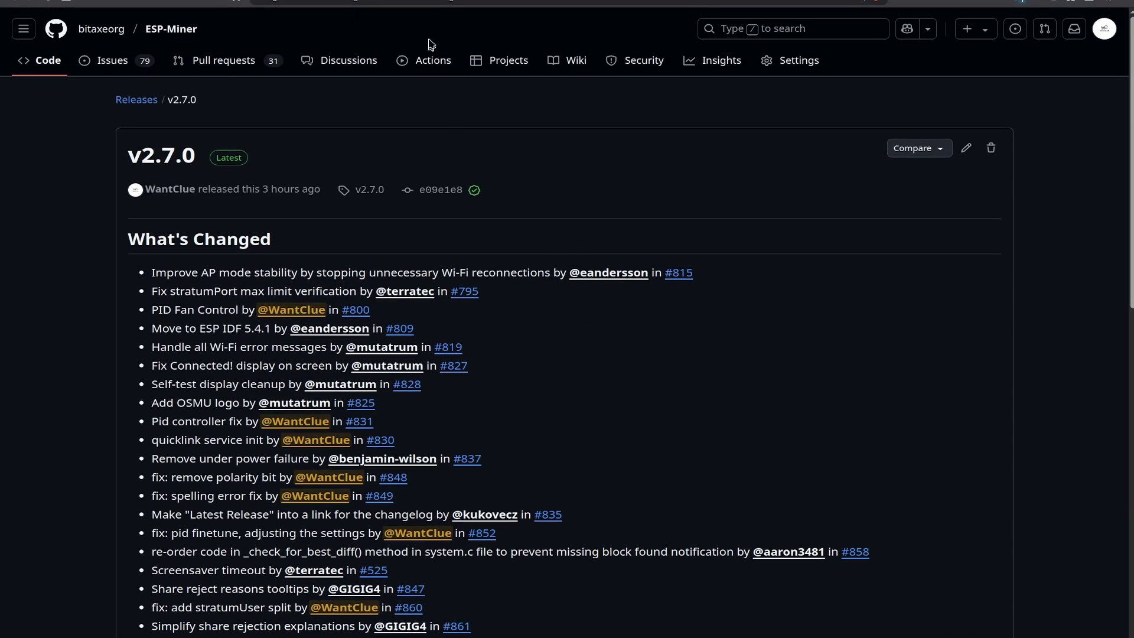
key(ctrl+Tab)
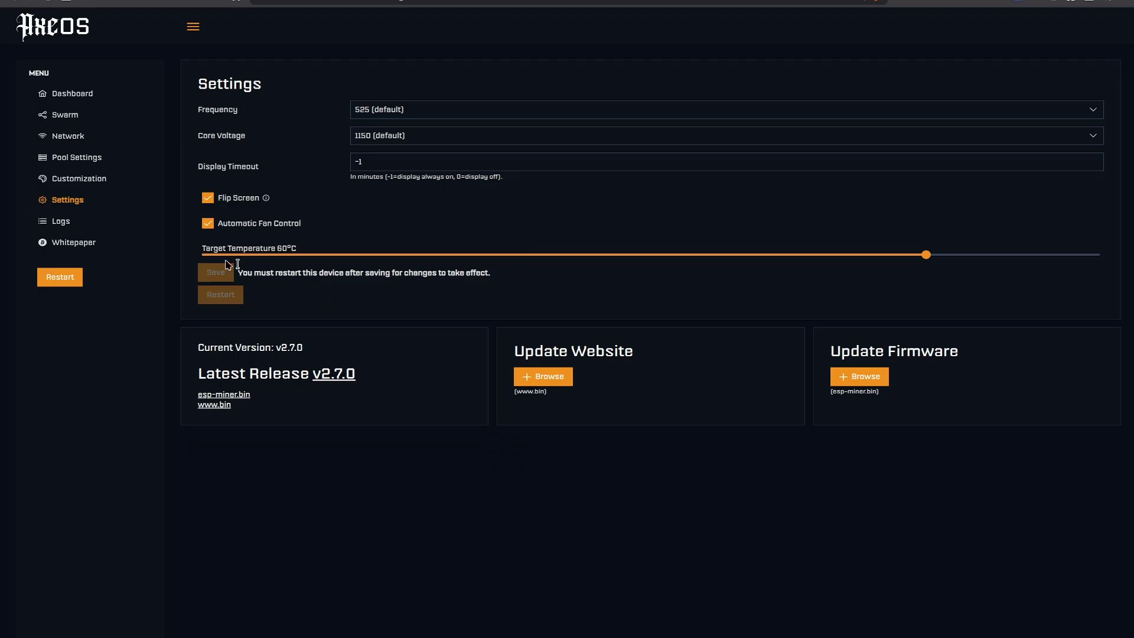
- View the Logs overview page, then return to the dashboard showing 900 GH/s
click(84, 226)
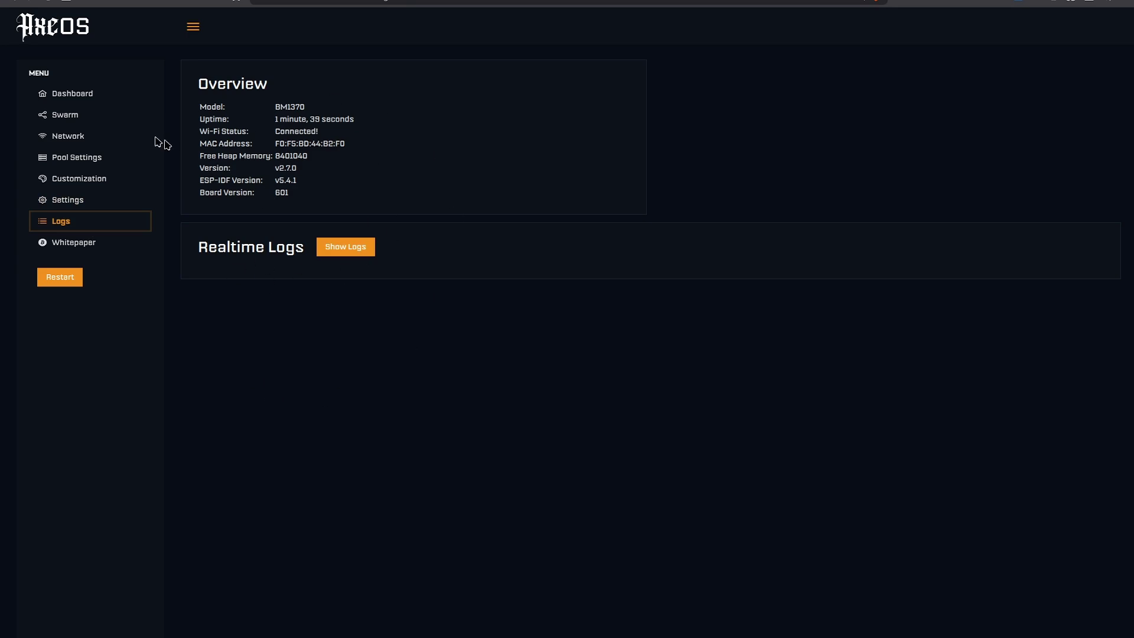
click(86, 102)
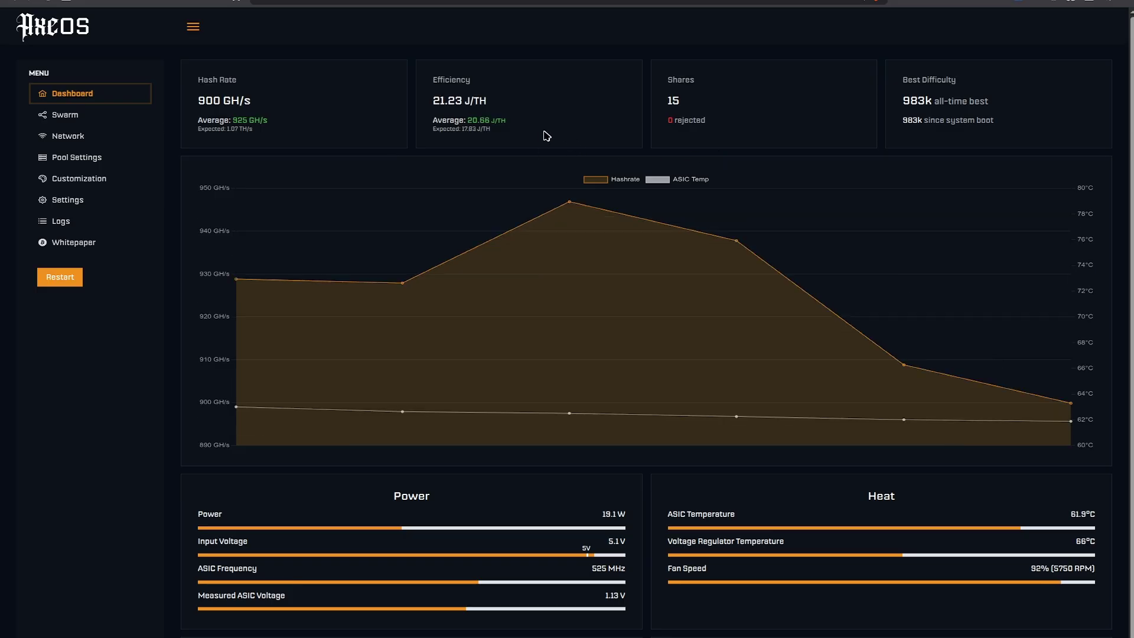
- In Settings, save with Automatic Fan Control off, then re-enable it at the 60°C target
click(124, 204)
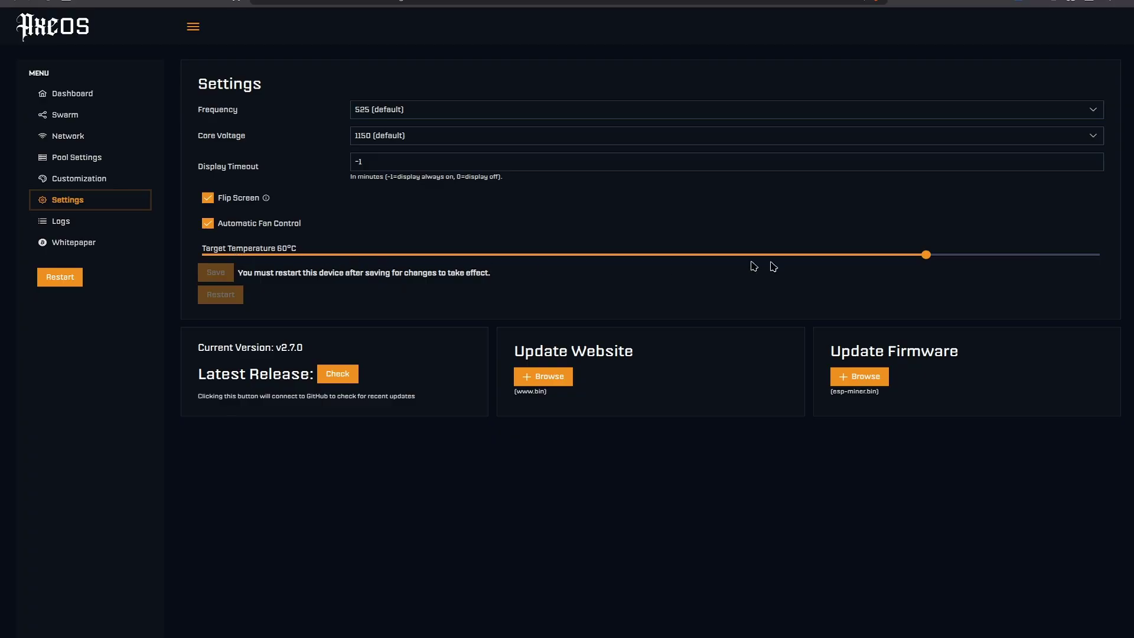
click(208, 225)
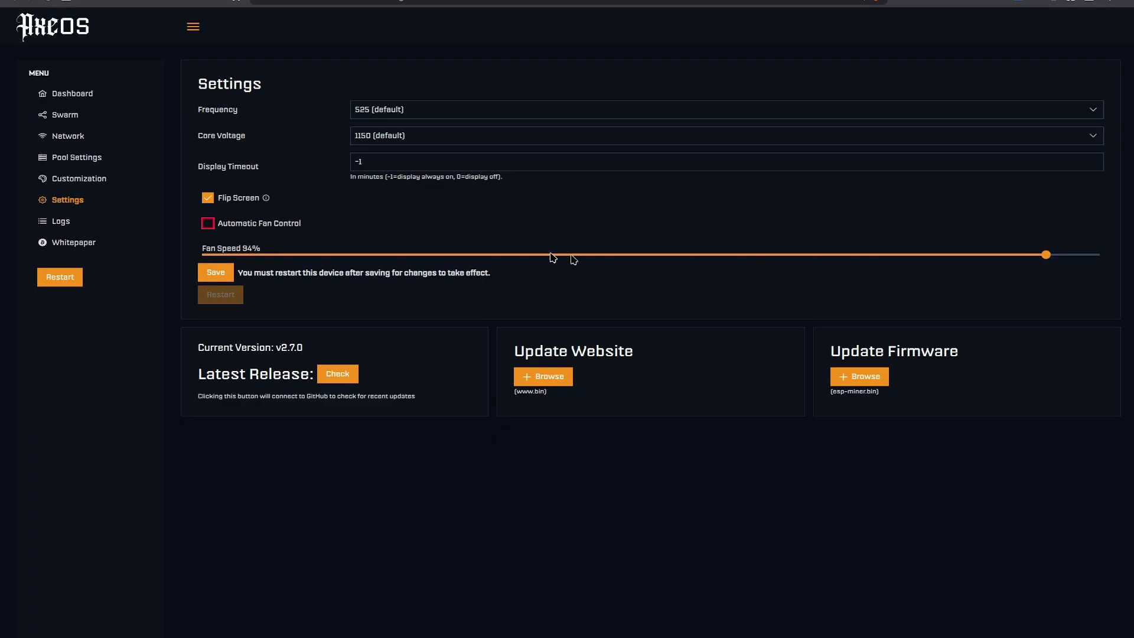
click(215, 272)
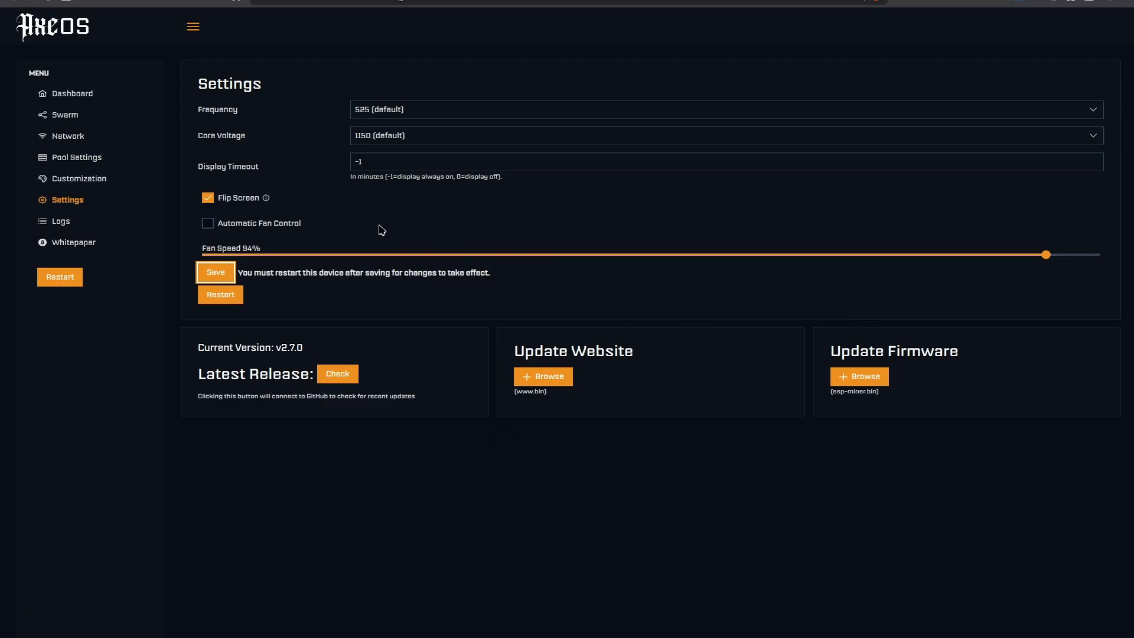
click(208, 225)
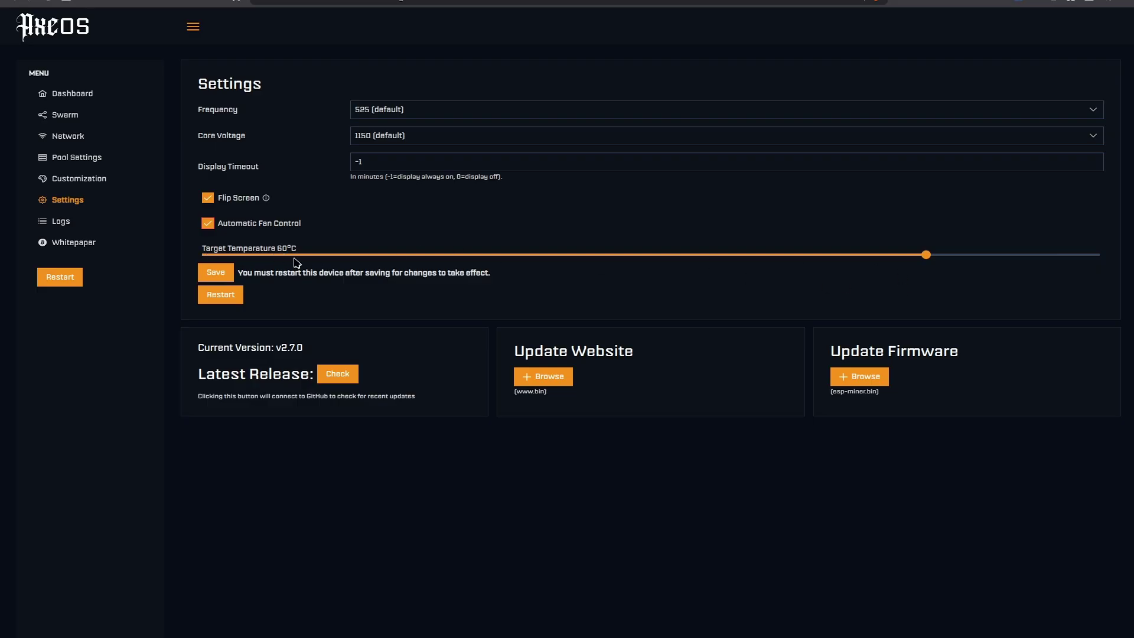
- Lower the automatic fan control target temperature from 60°C to 55°C and save
drag(925, 255, 808, 262)
click(217, 275)
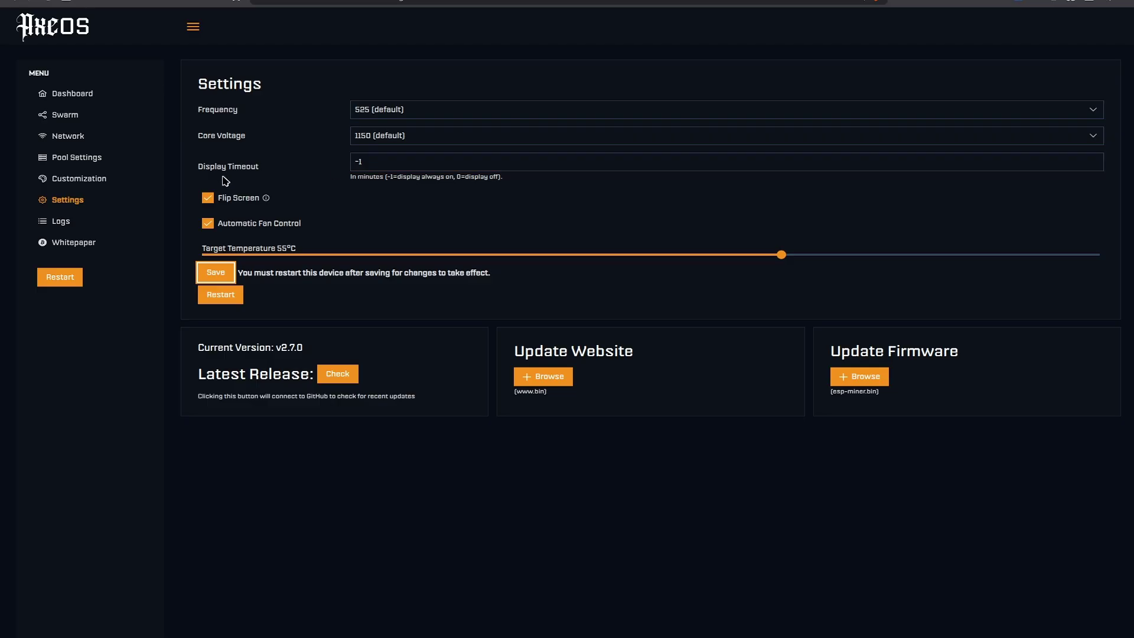
- Set the display timeout to 3 minutes and save it
click(374, 164)
key(BackSpace)
key(BackSpace)
text(3)
click(224, 278)
- Try a 5-minute display timeout and save, then revert to 3 minutes and save again
click(437, 162)
key(BackSpace)
text(5)
click(214, 274)
click(469, 161)
key(BackSpace)
text(3)
click(215, 272)
- Confirm the 3-minute timeout persisted via Logs and Settings, then return to the Dashboard
click(84, 228)
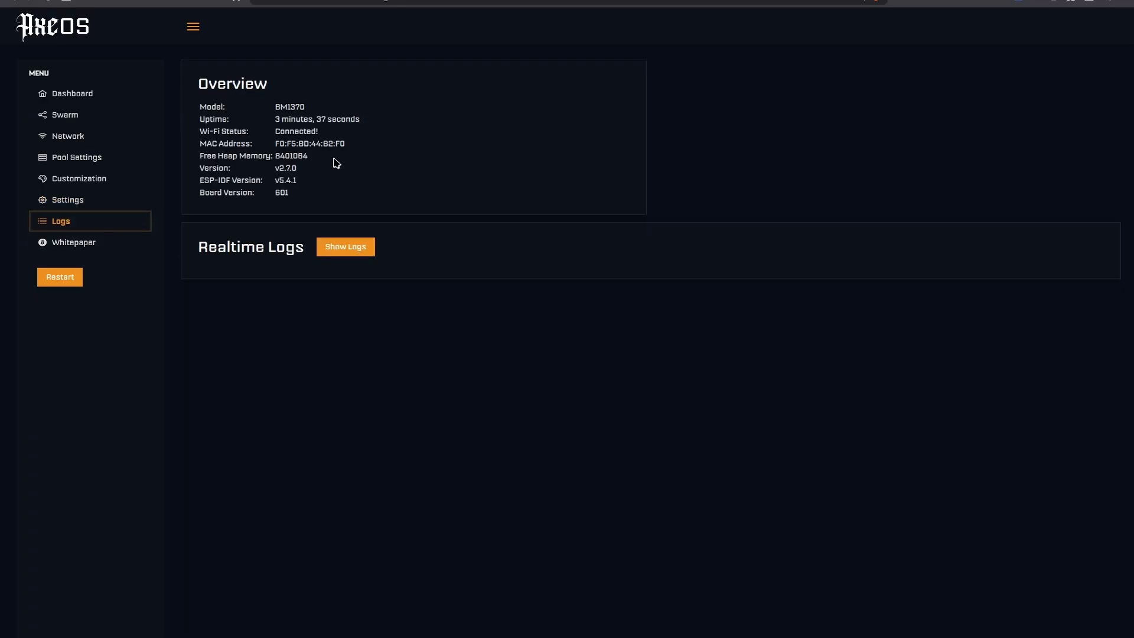
click(116, 199)
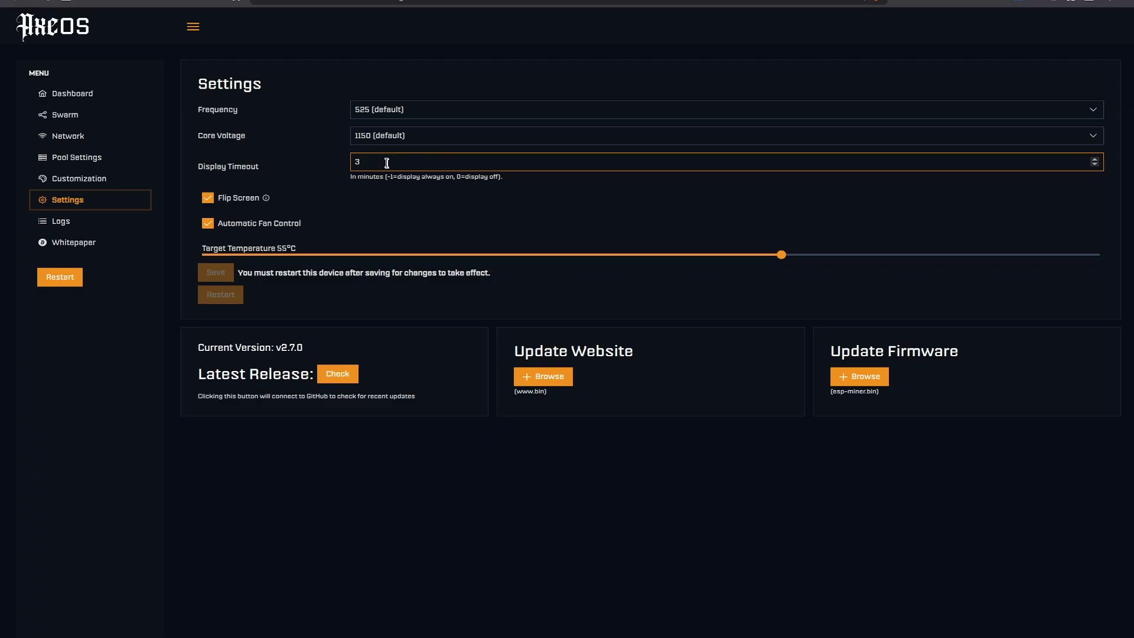
click(60, 95)
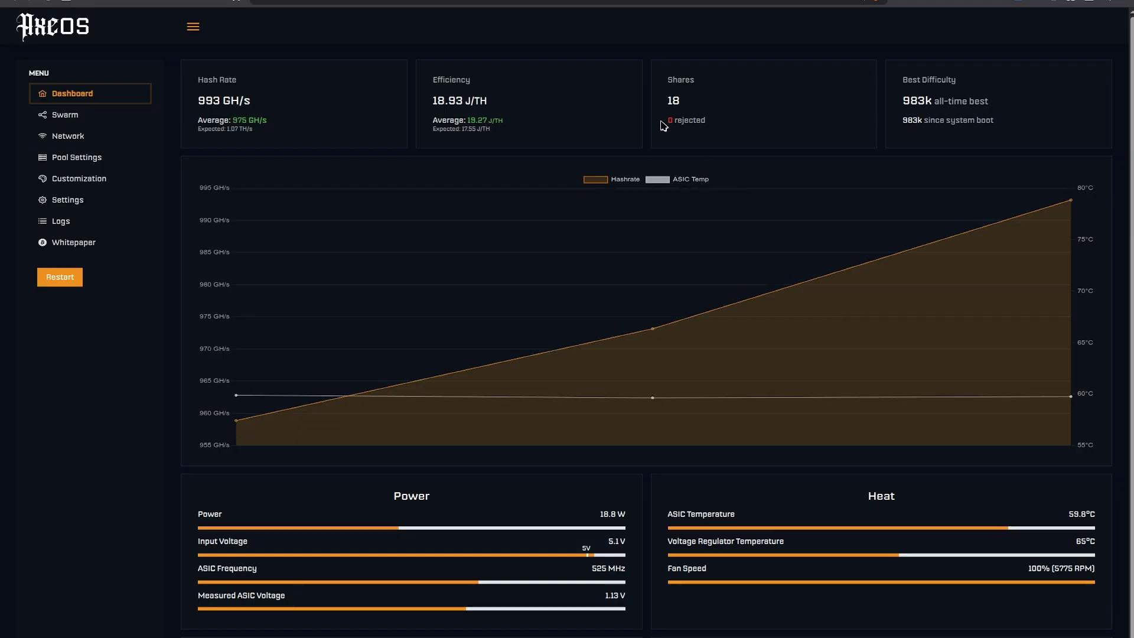
drag(676, 120, 768, 121)
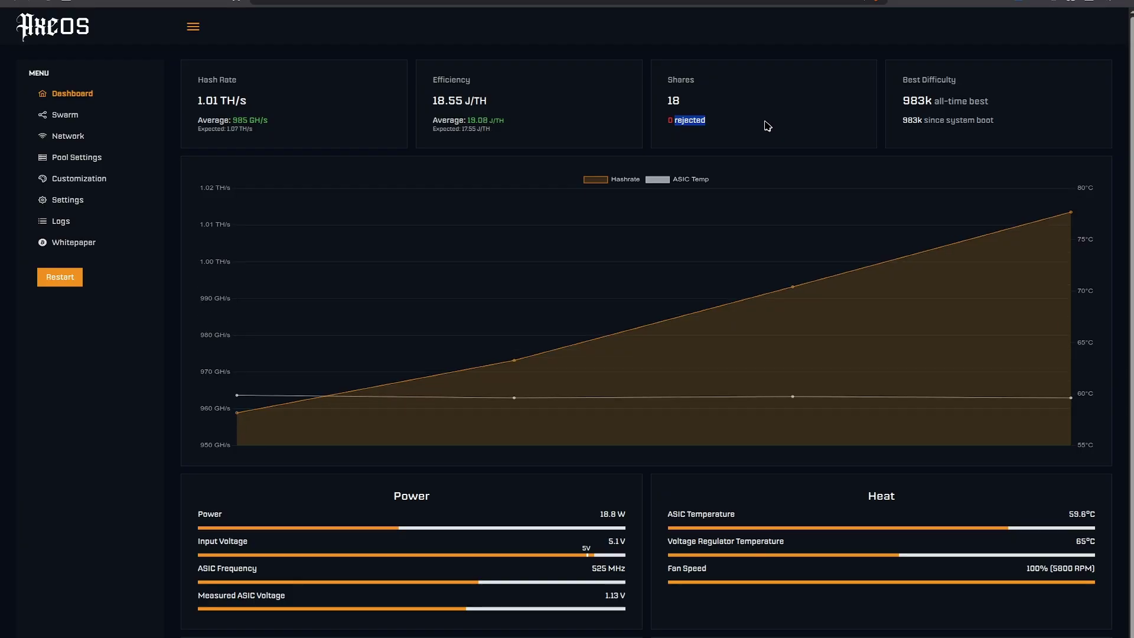
click(721, 152)
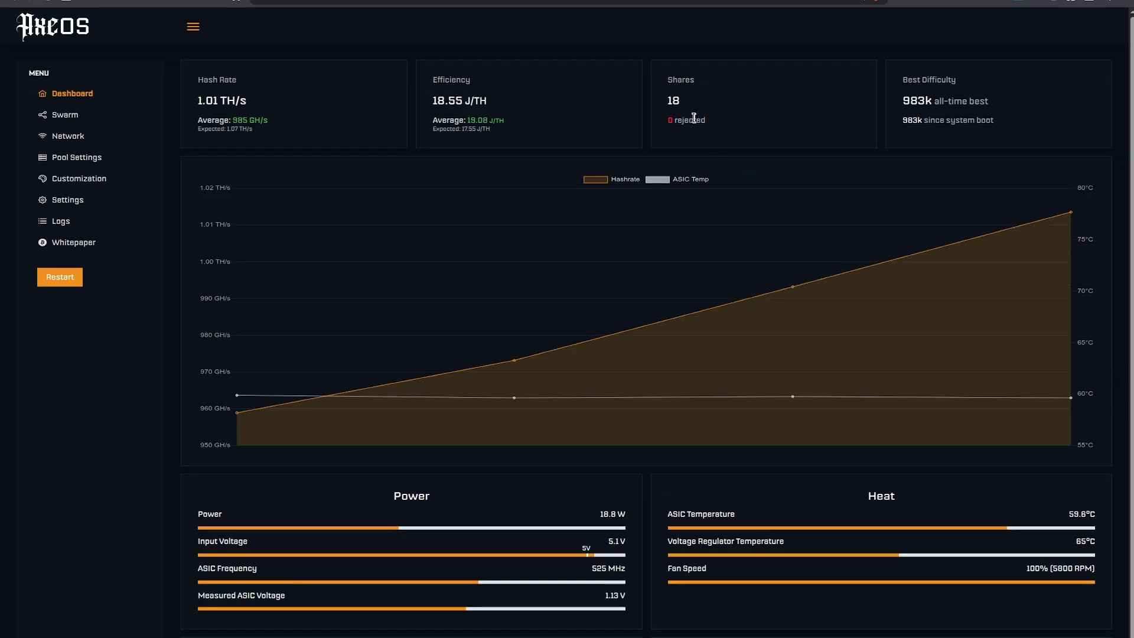